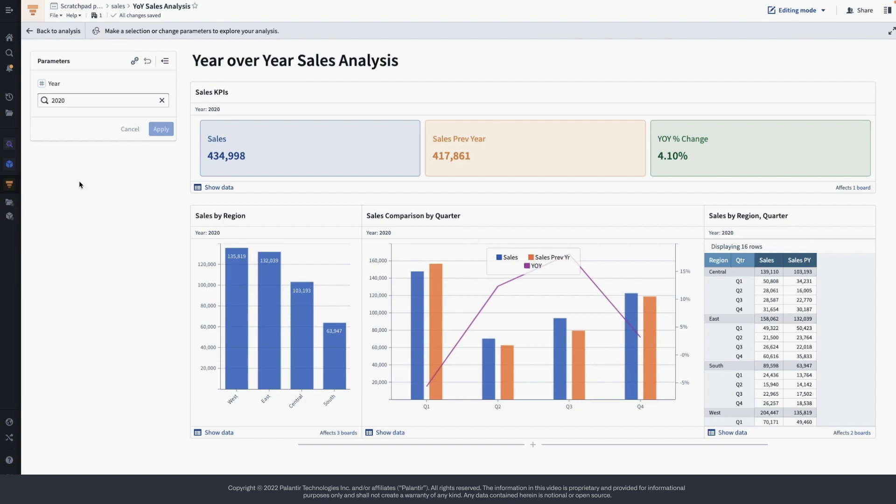
- Examine the available Year parameter options and the quarterly YOY values in the Sales Comparison by Quarter chart
click(75, 100)
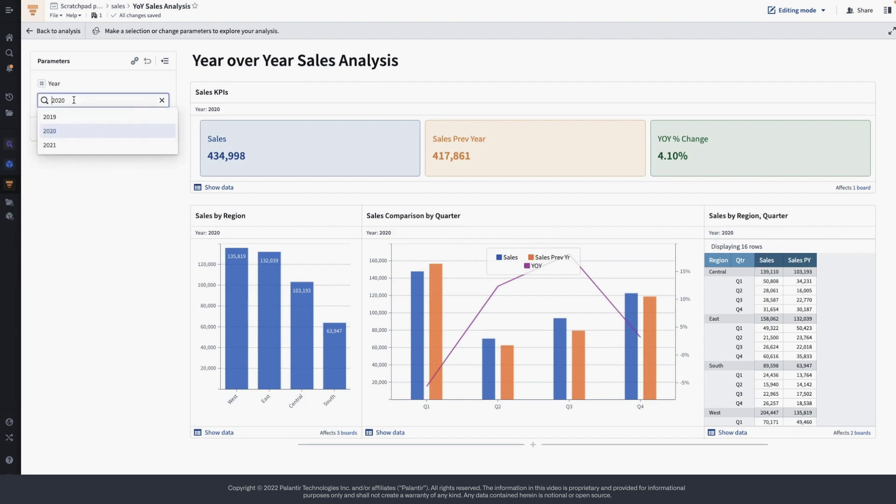
click(116, 249)
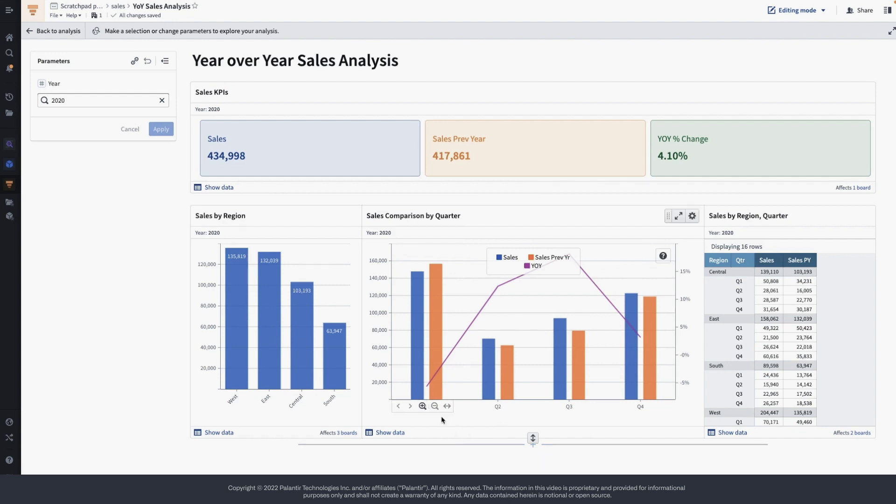
mouse_move(428, 387)
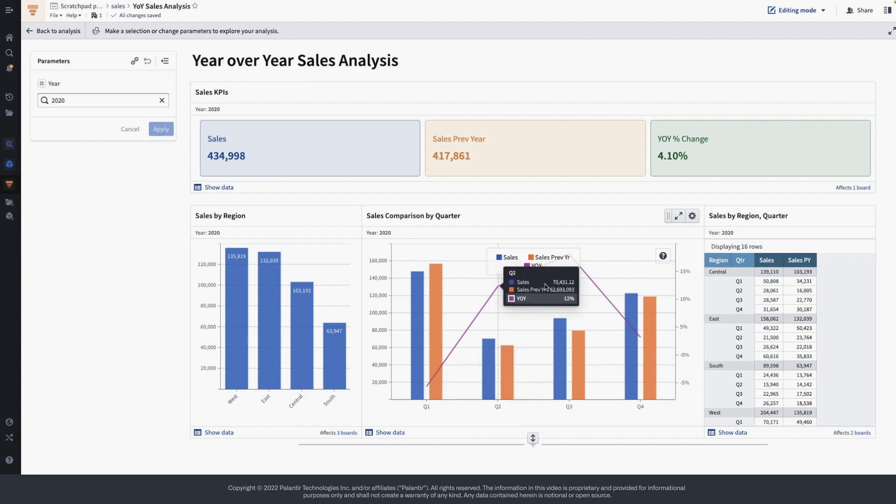
mouse_move(481, 358)
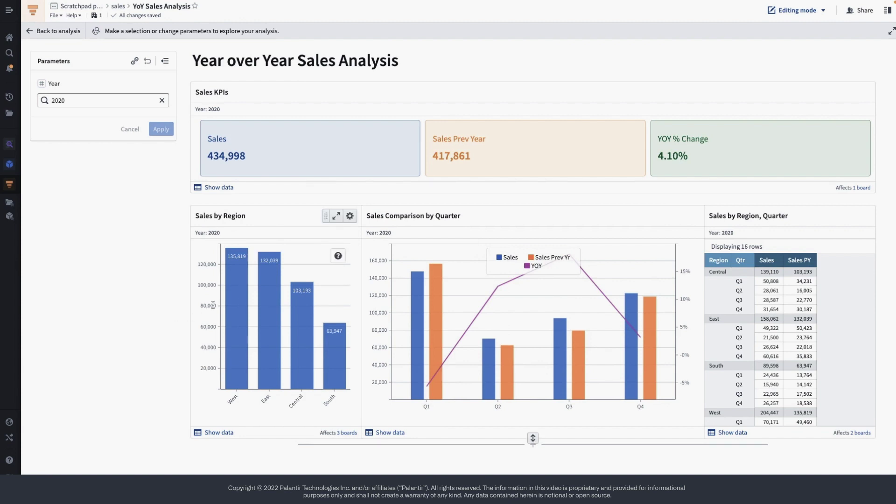
- Explore the dashboard filtered to the West region and to the East region, clearing each selection
click(235, 280)
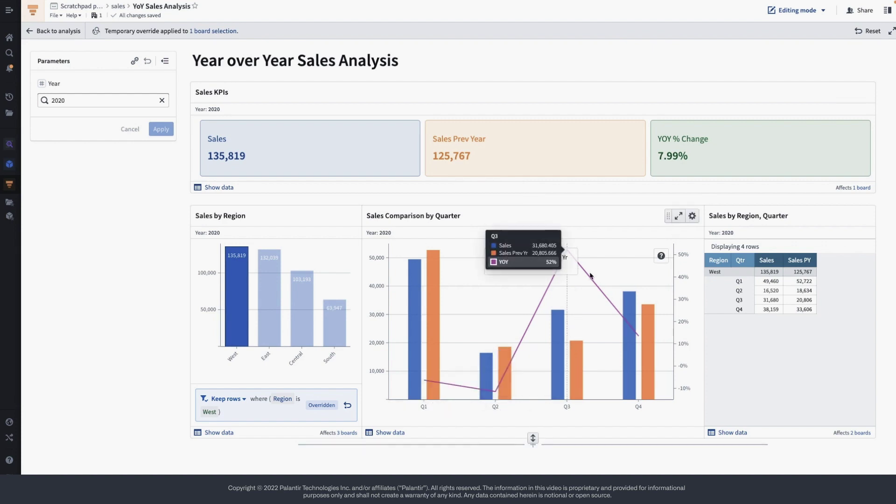
click(234, 312)
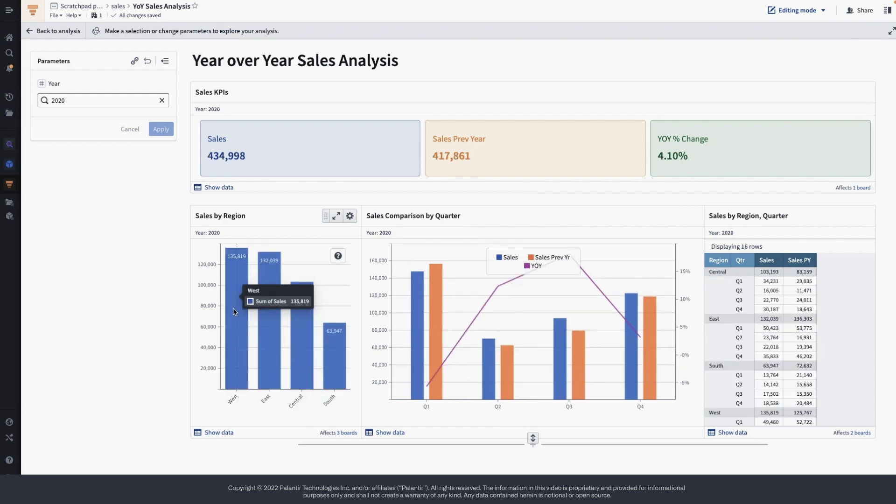
click(274, 341)
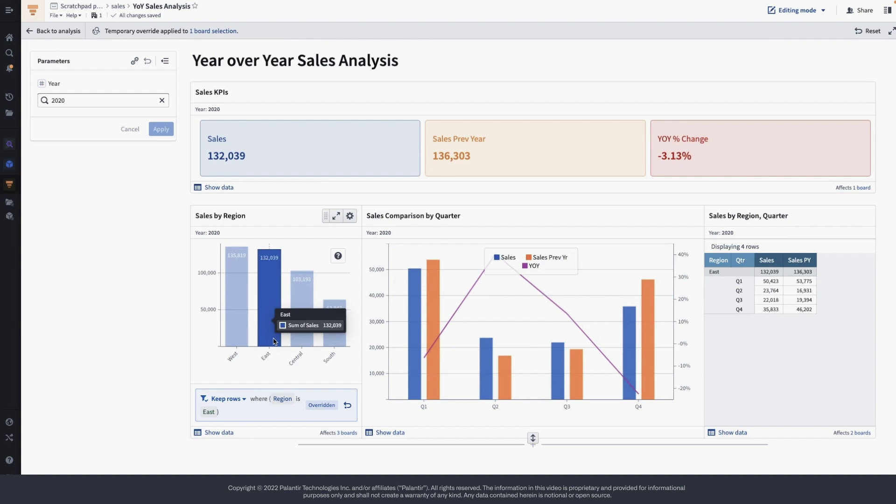
mouse_move(577, 323)
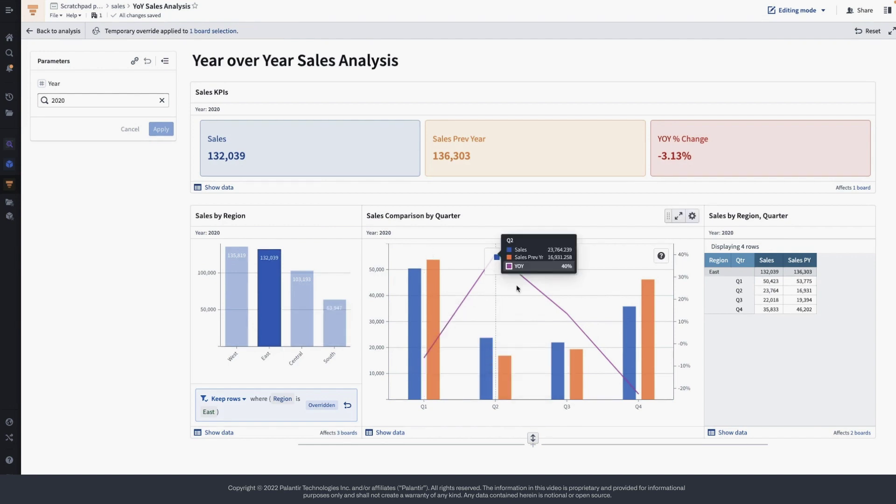
click(577, 323)
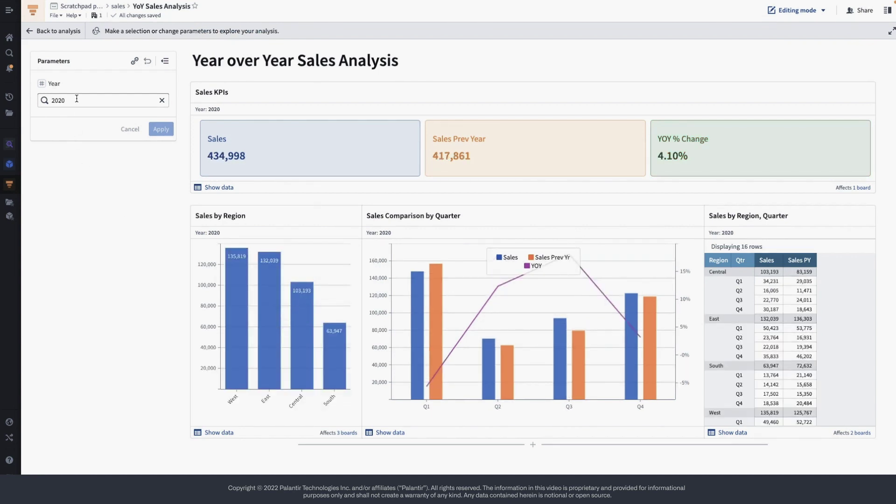
- Set the dashboard's Year parameter to 2021 and apply it
click(76, 99)
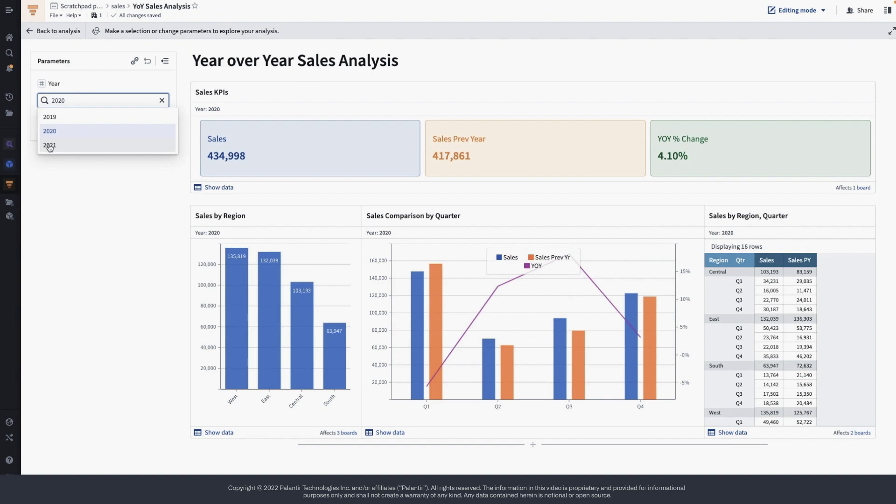
click(49, 146)
click(159, 129)
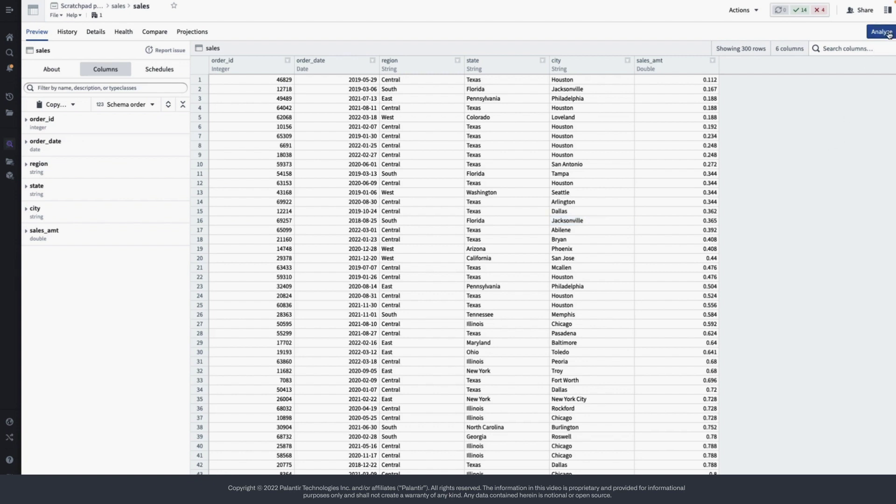
- Start the sales_yoy analysis from the sales dataset and open its sales path for editing
click(880, 32)
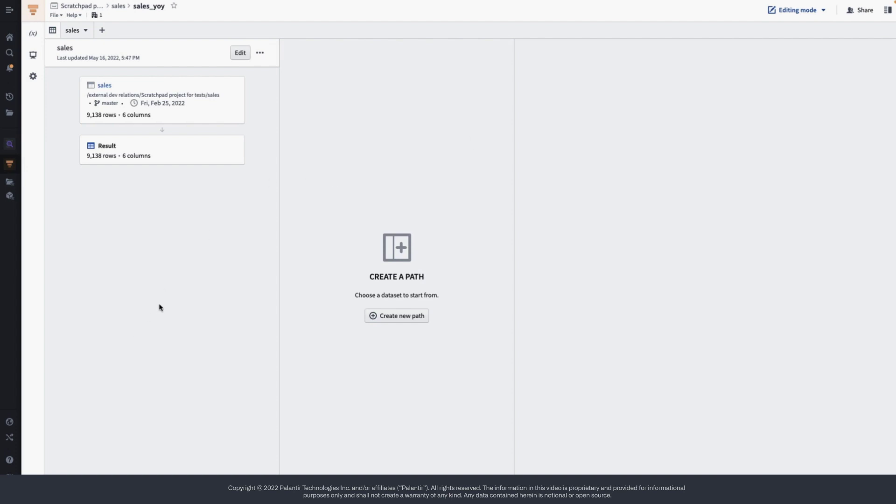
click(240, 53)
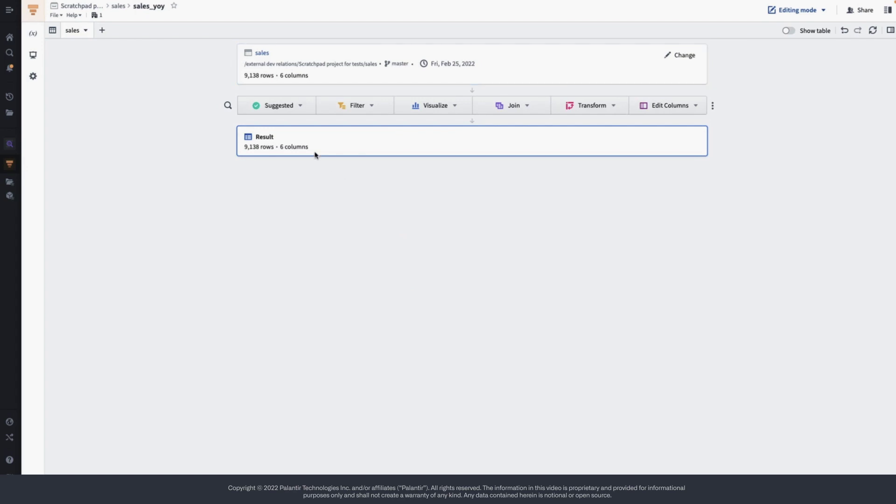
- Add an Expression board that creates a new column Year from year("order_date")
click(301, 106)
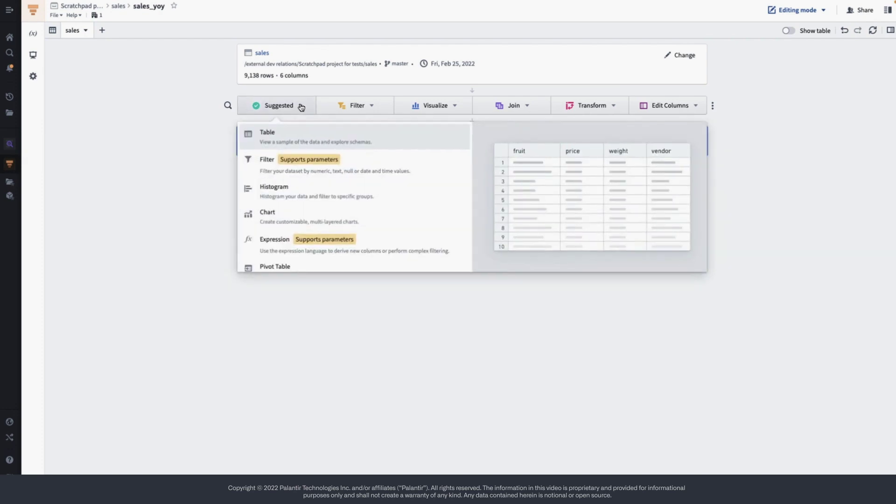
click(280, 243)
text(Year)
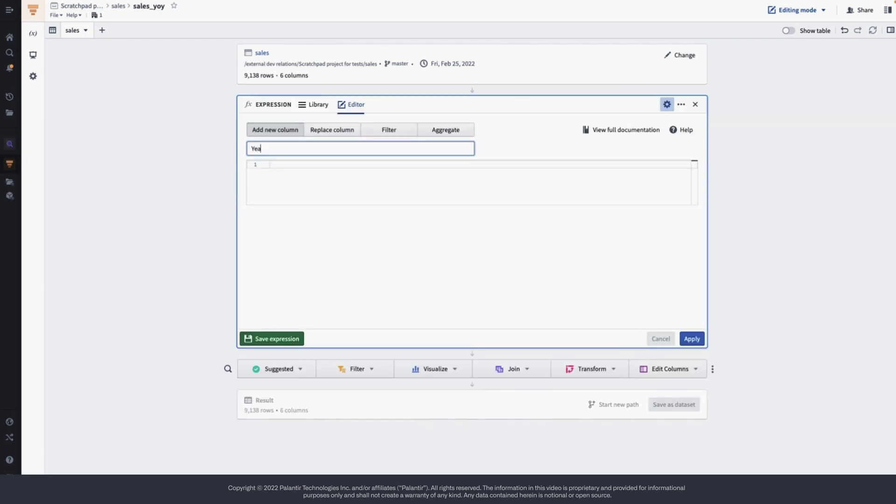
click(296, 166)
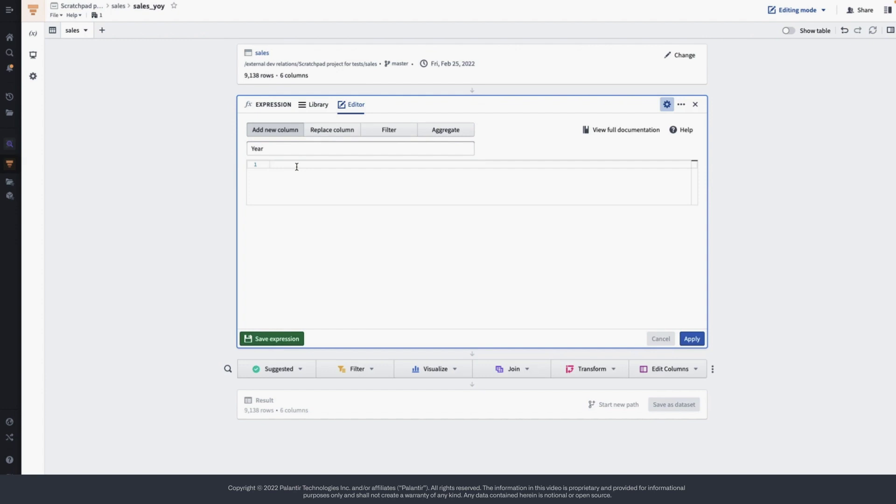
text(year)
key(Return)
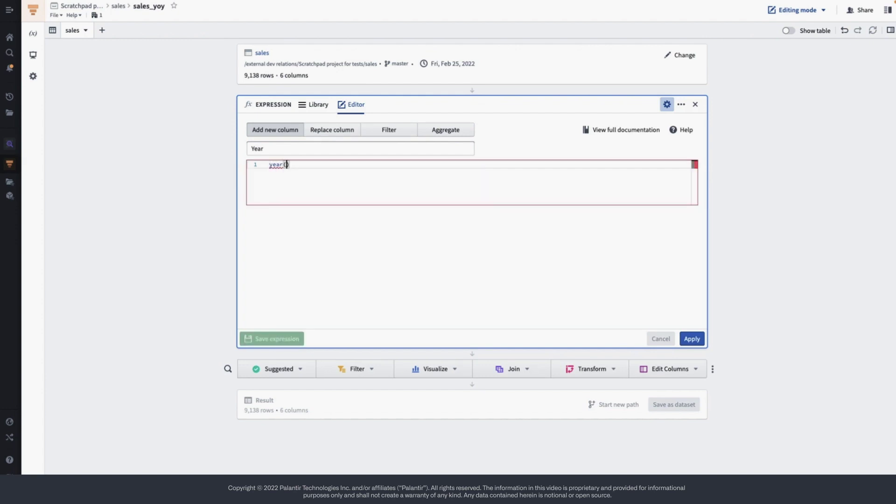
text("order)
key(Return)
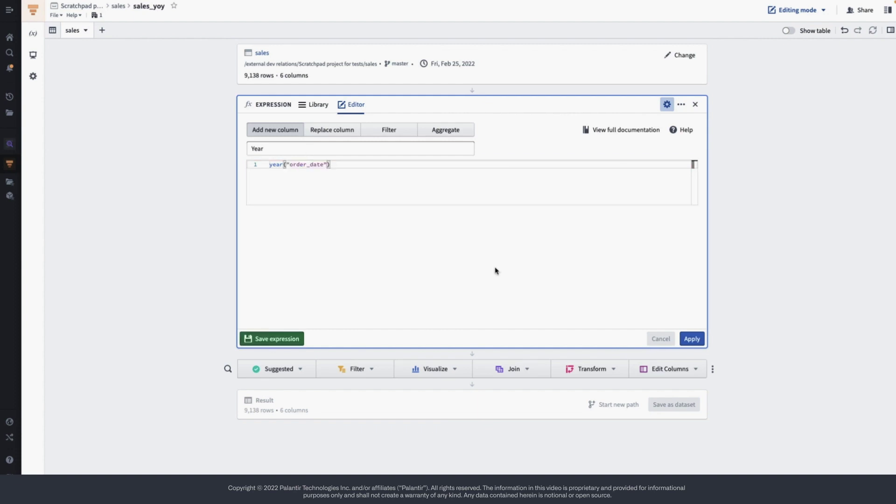
click(692, 339)
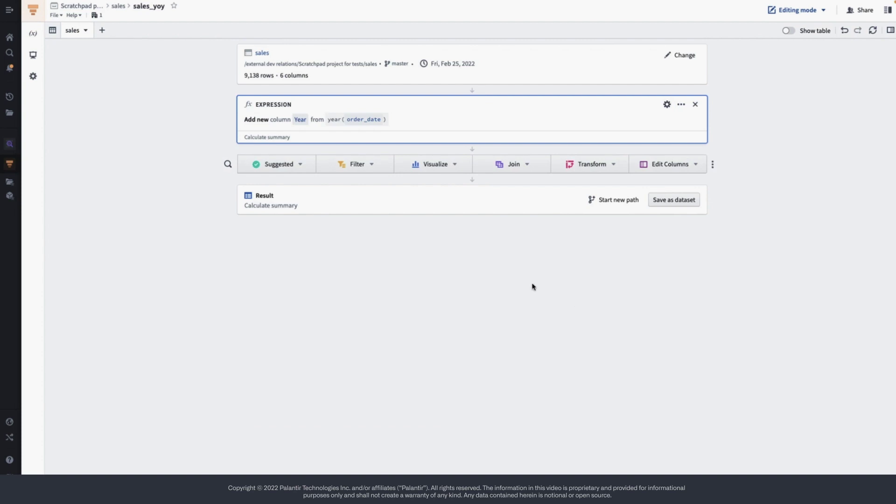
- Add a second Expression board that creates a new column Quarter from quarter("order_date")
click(301, 165)
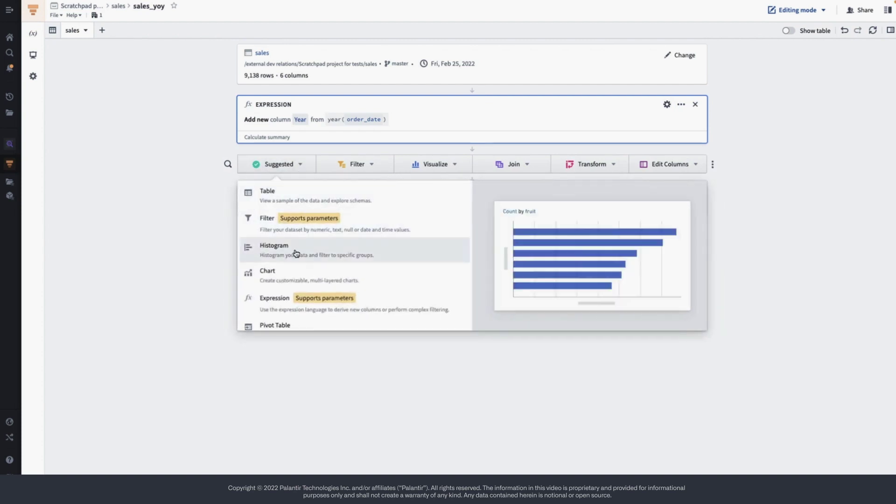
click(290, 299)
click(351, 162)
click(294, 209)
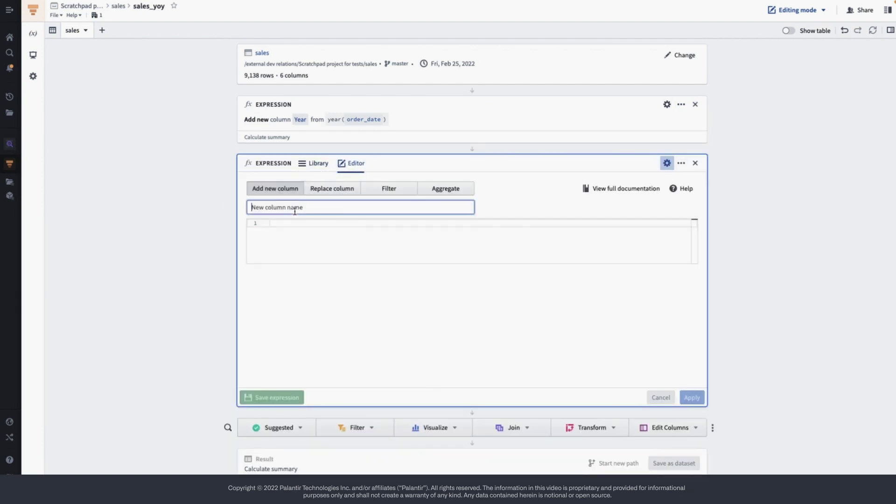
text(Quarter)
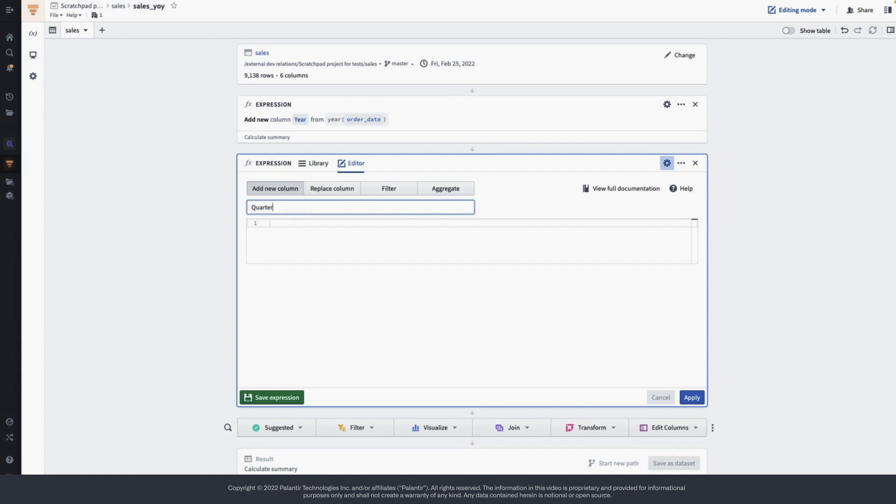
click(294, 226)
text(quarter(ord)
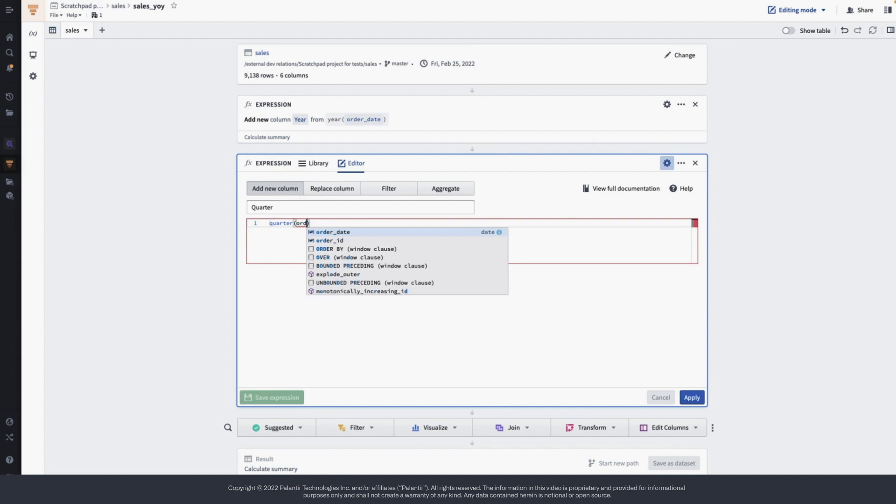
key(Return)
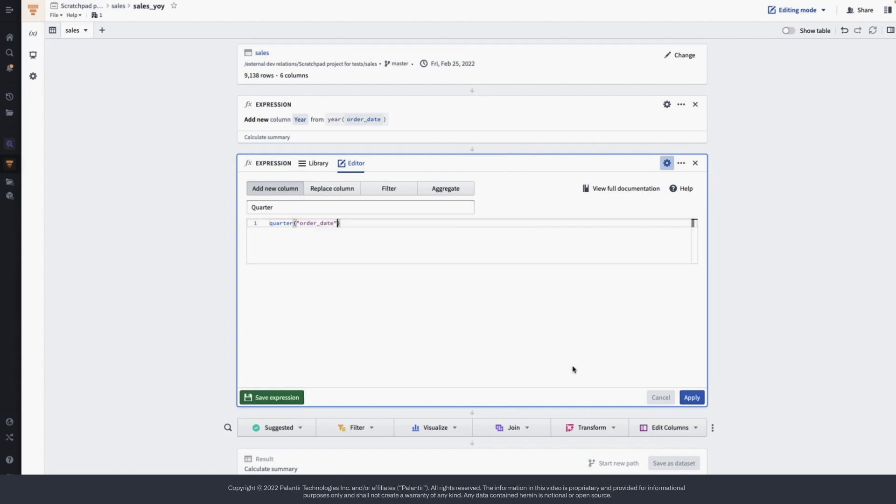
click(694, 399)
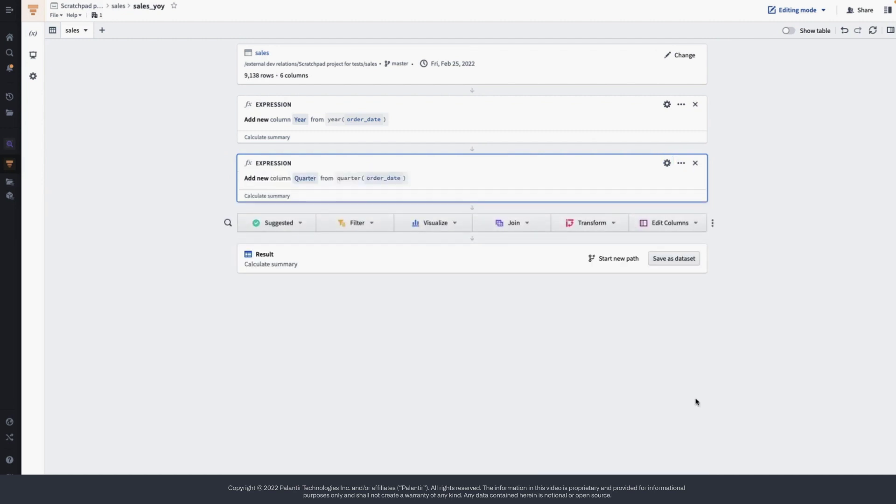
- Add an aggregate Expression board with group-by columns Region from "region" and Year from "Year"
click(301, 225)
click(328, 358)
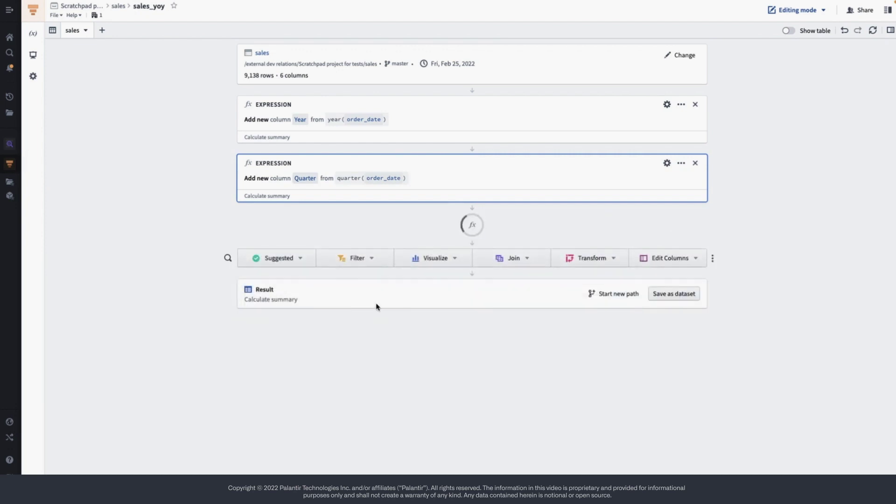
click(352, 222)
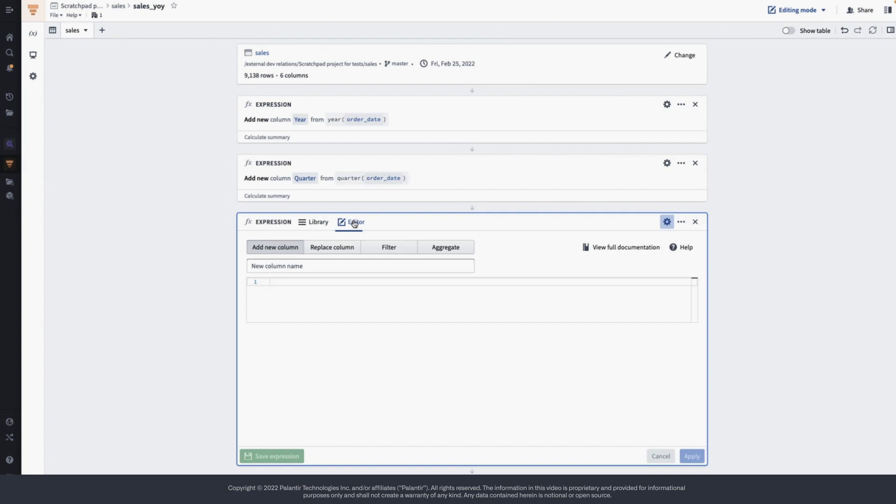
click(453, 254)
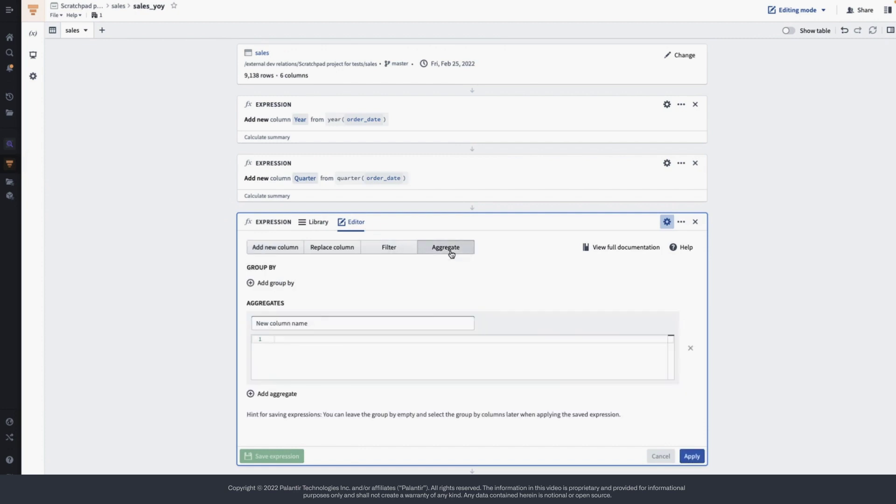
click(254, 283)
click(266, 293)
text(Region)
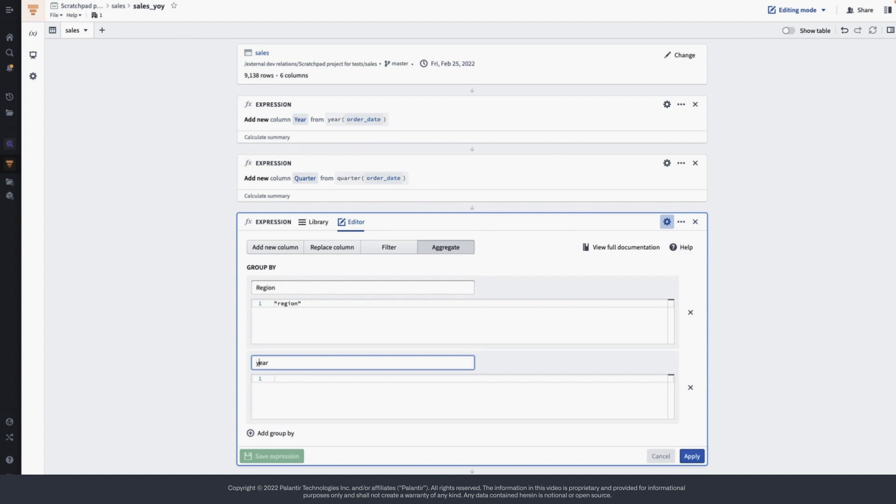
key(BackSpace)
text(Year)
click(305, 380)
text("Yea)
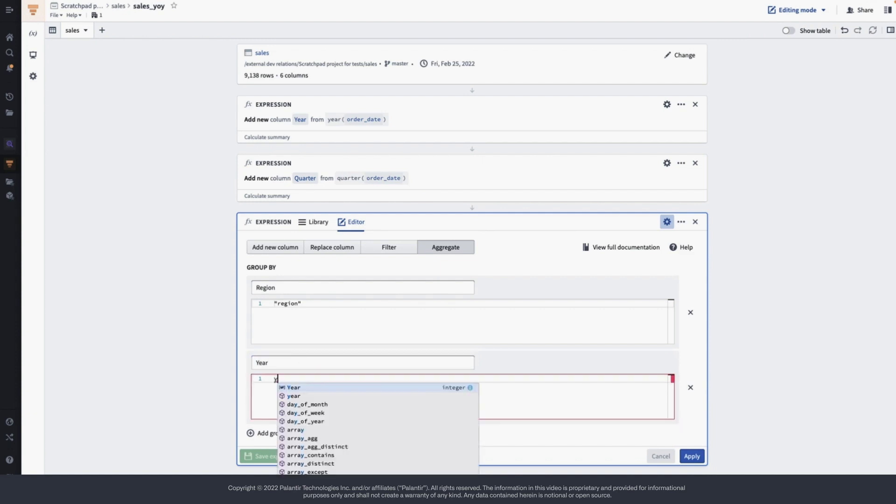
key(Return)
- Add the group-by column Quarter from "Quarter" and the aggregate Sales as sum("sales_amt"), and apply the expression
scroll(307, 389, down, 5)
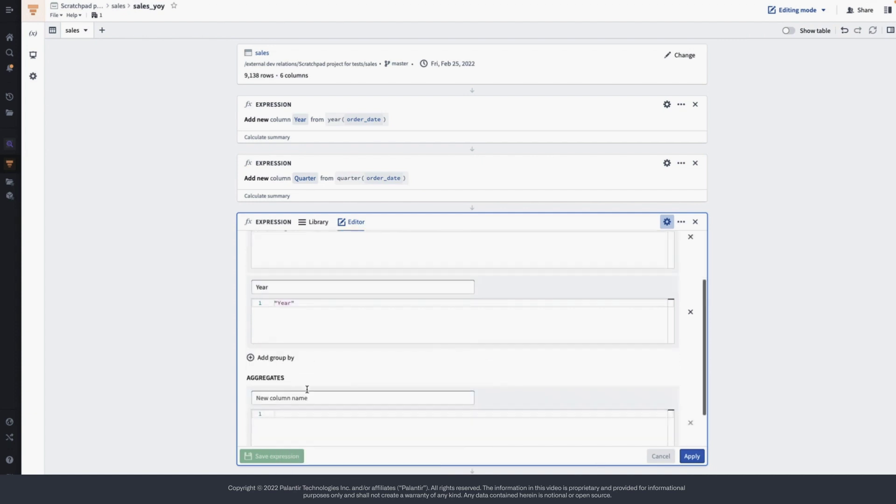
click(274, 337)
click(290, 344)
text(Quarter)
click(291, 357)
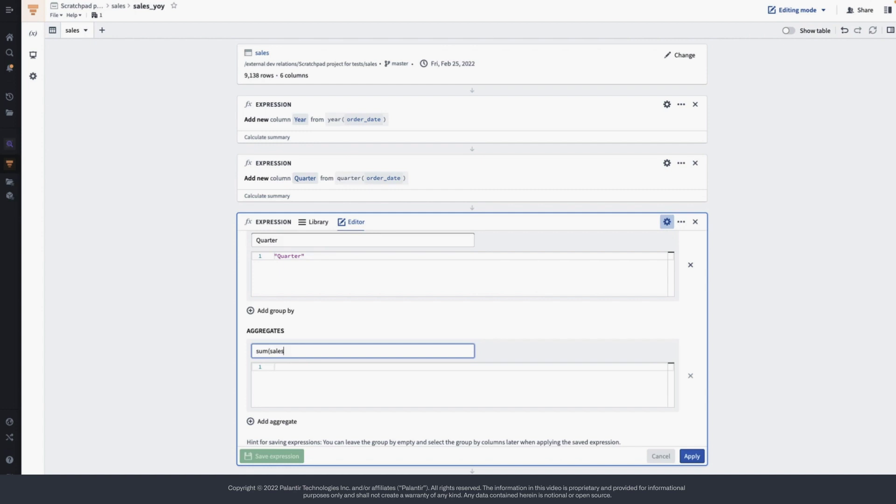
key(ctrl+a)
text(Sales)
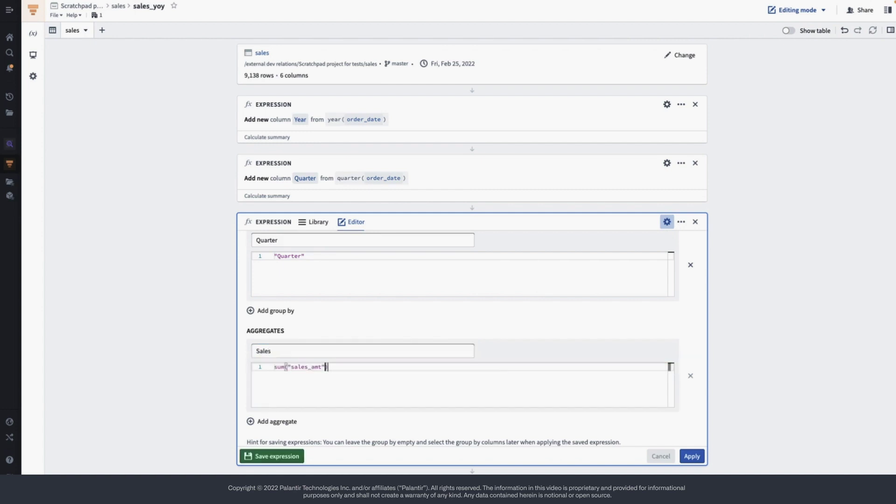
click(692, 456)
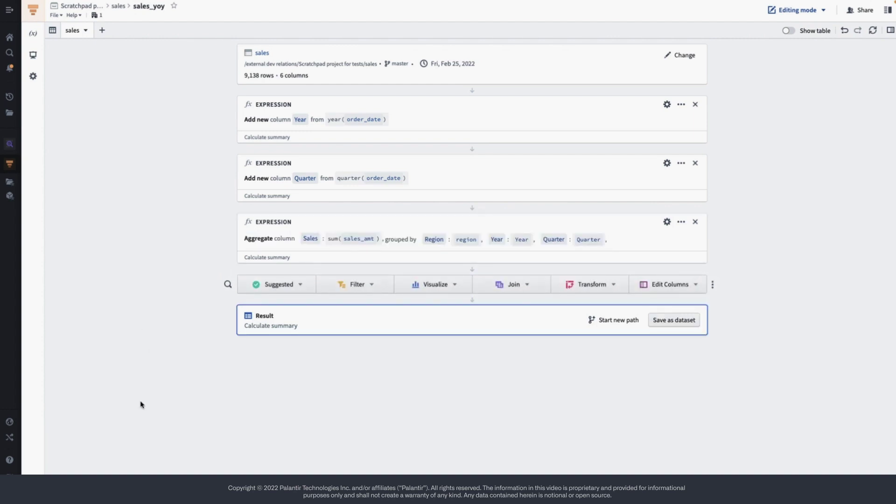
- Add an Expression board for a new column Sales_PY and enter the function lag("Sales", 4)
click(304, 285)
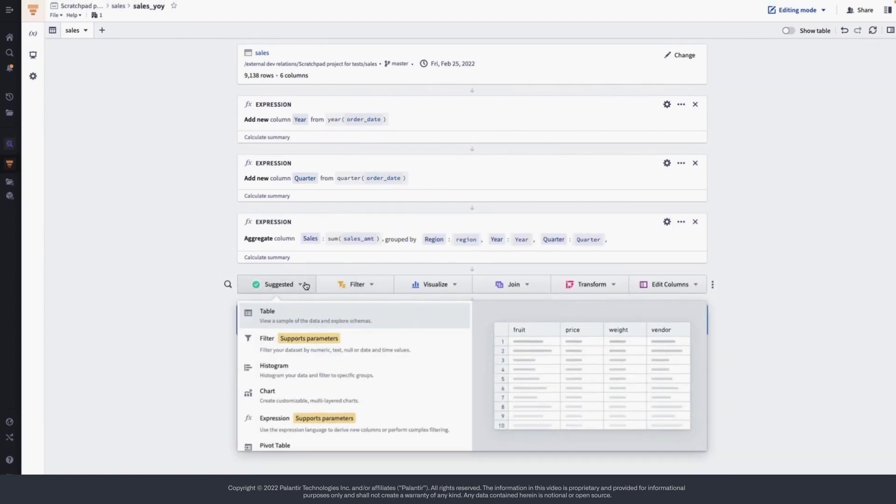
click(329, 420)
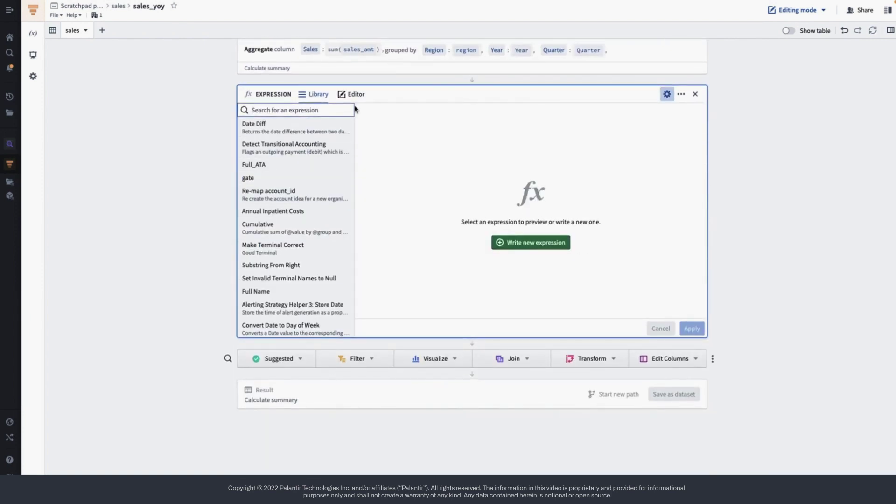
click(352, 96)
click(291, 138)
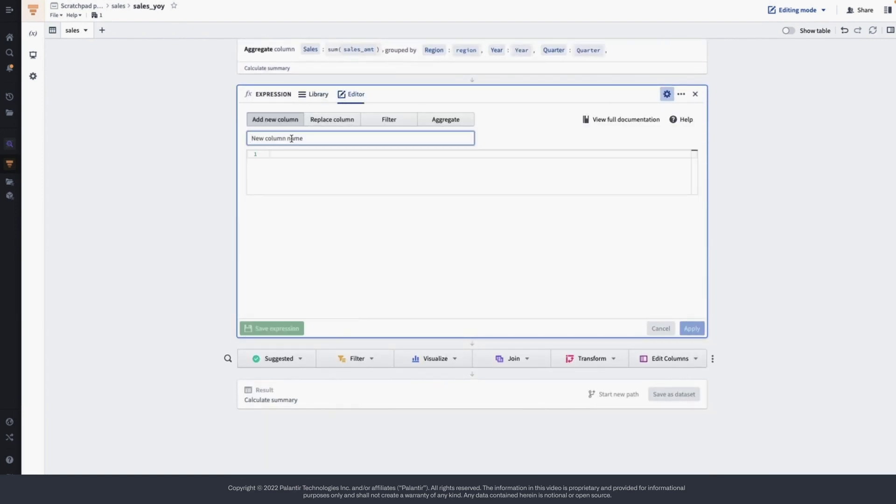
text(Sales_PY)
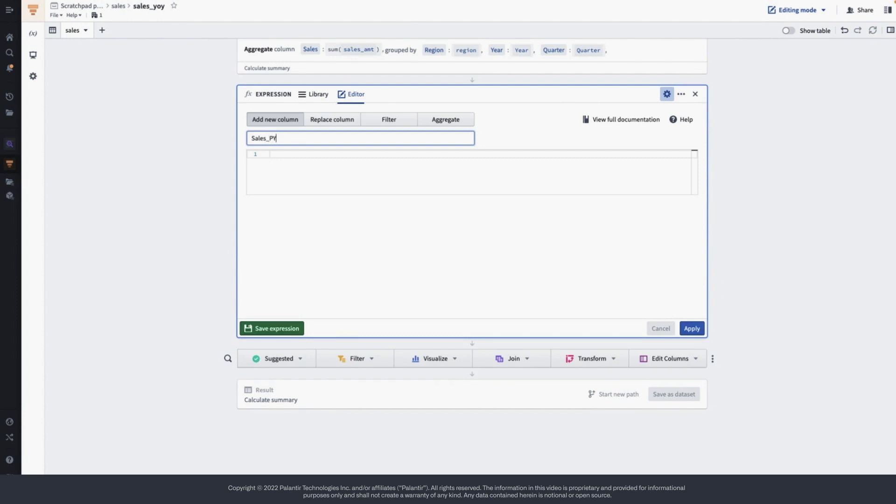
click(294, 154)
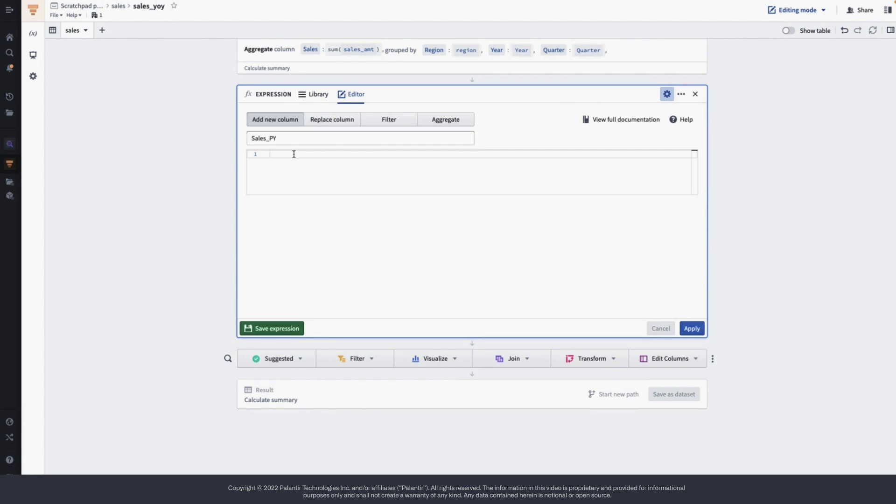
text(lag)
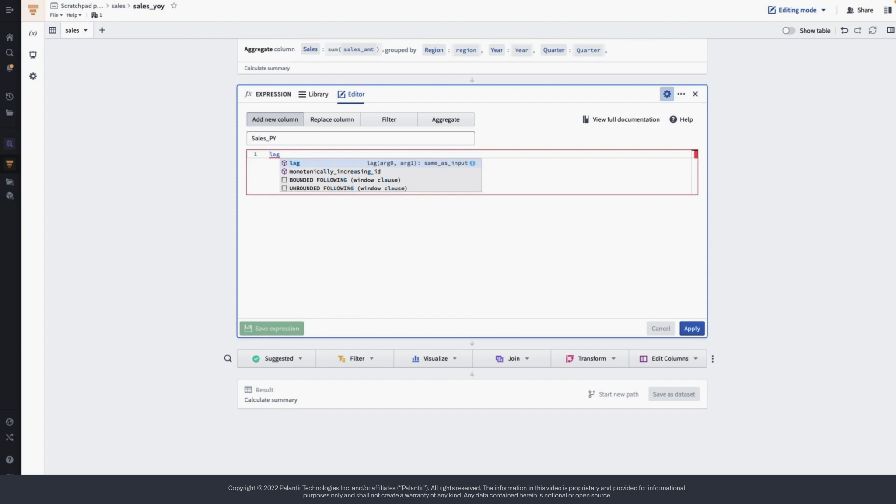
key(Return)
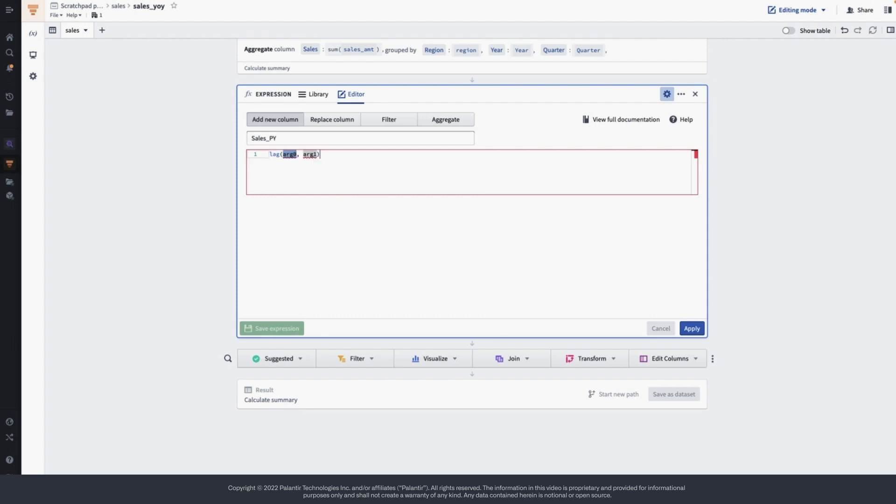
text(Sa)
key(Return)
key(Tab)
text(4)
- Extend the Sales_PY expression with an OVER window partitioned by "Region" and ordered by "Year", "Quarter" ascending
key(End)
text(ov)
key(Return)
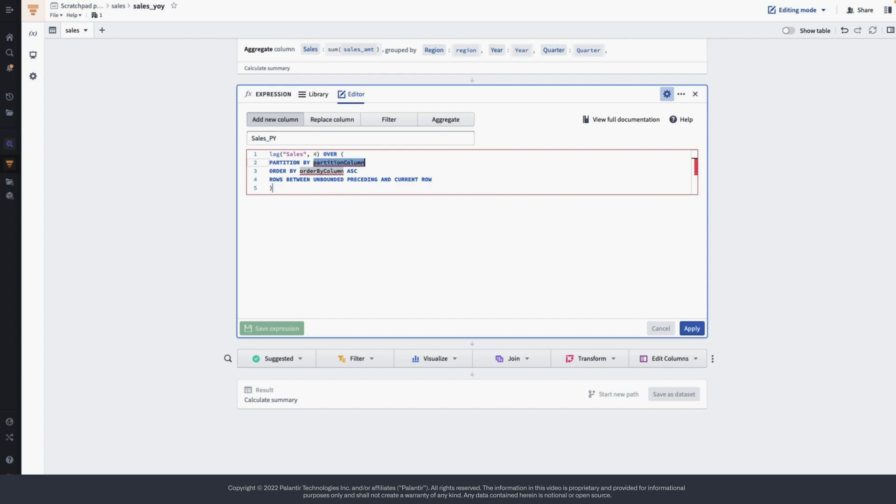
text(Reg)
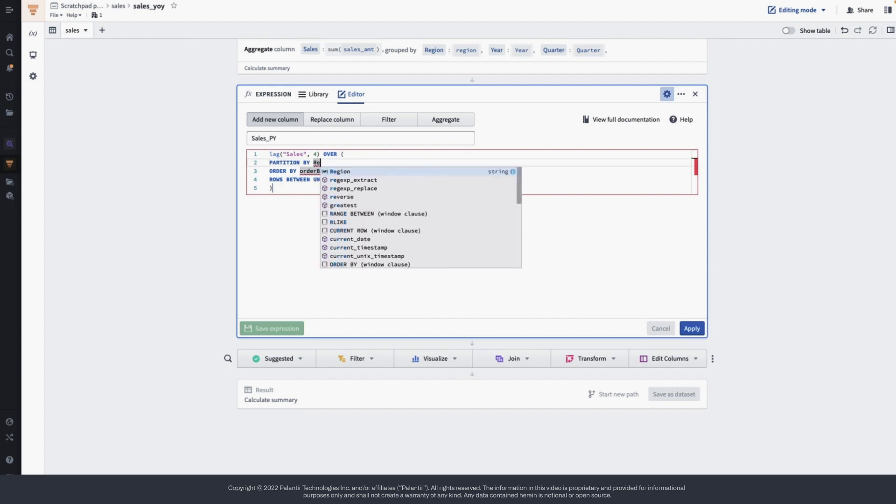
key(Return)
key(Tab)
text(Ye)
key(Return)
text(, quart ASC)
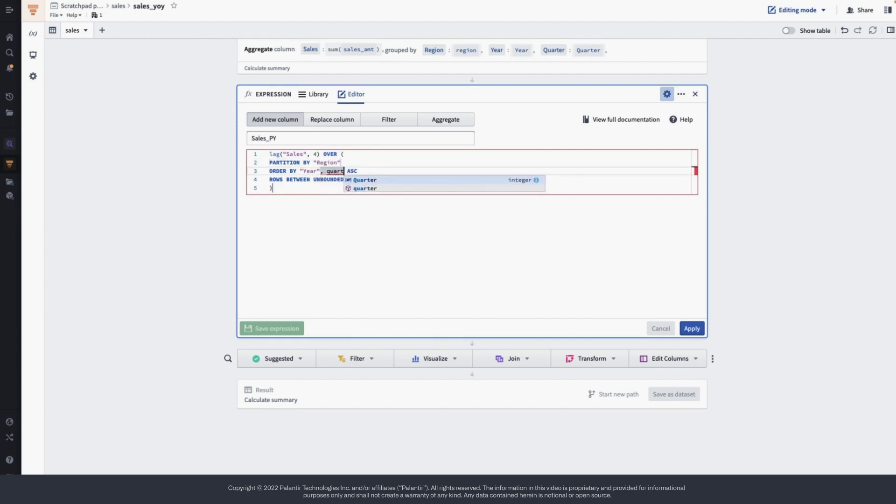
key(Return)
- Remove the ROWS BETWEEN line from the Sales_PY window clause and apply the expression
click(364, 179)
key(Home)
key(shift+End)
key(BackSpace)
key(BackSpace)
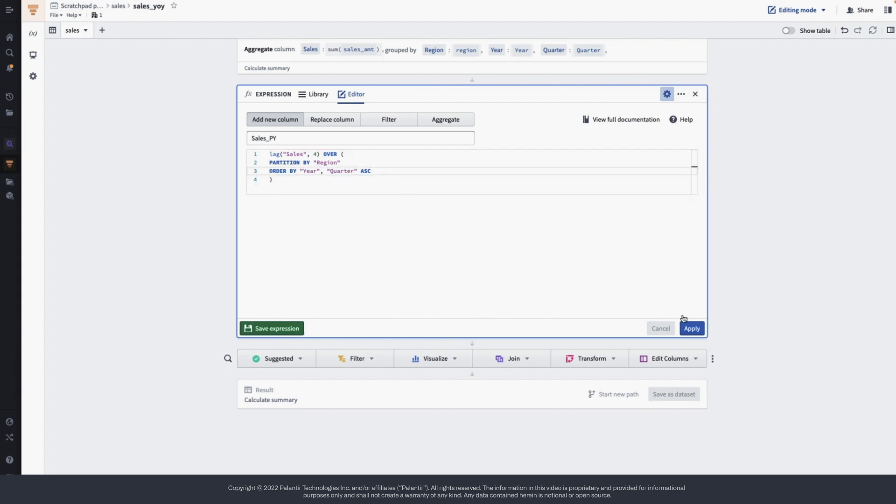
click(690, 329)
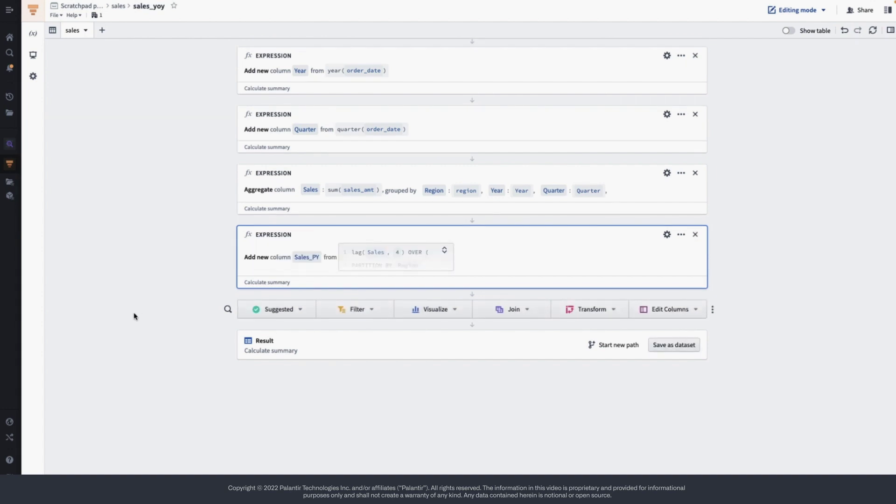
- Add a Pivot Table board with Region, Year and Quarter as its rows
click(299, 314)
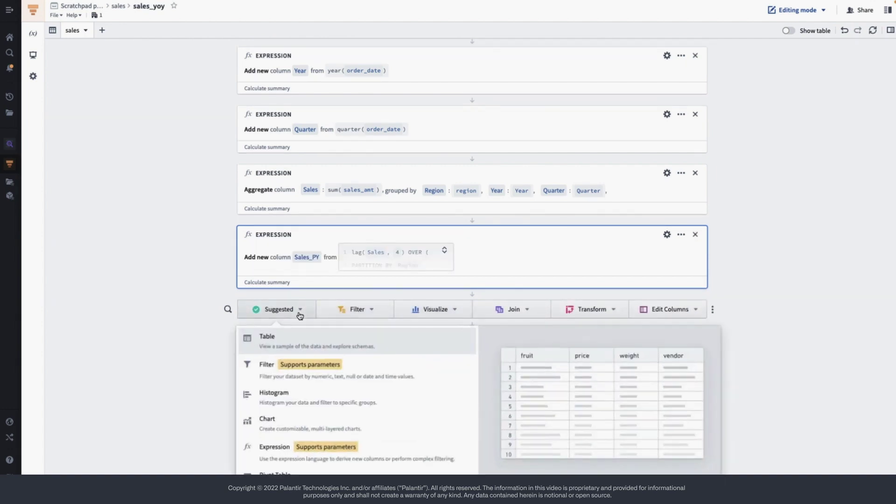
click(284, 470)
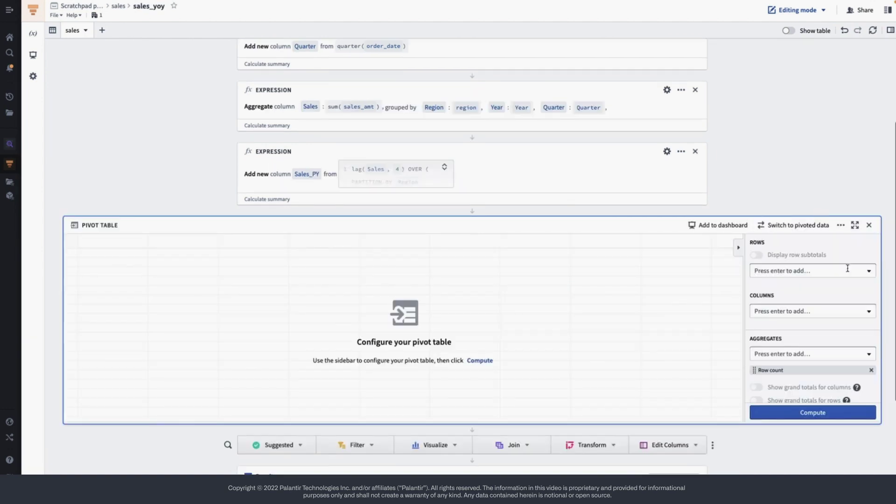
click(866, 273)
click(798, 303)
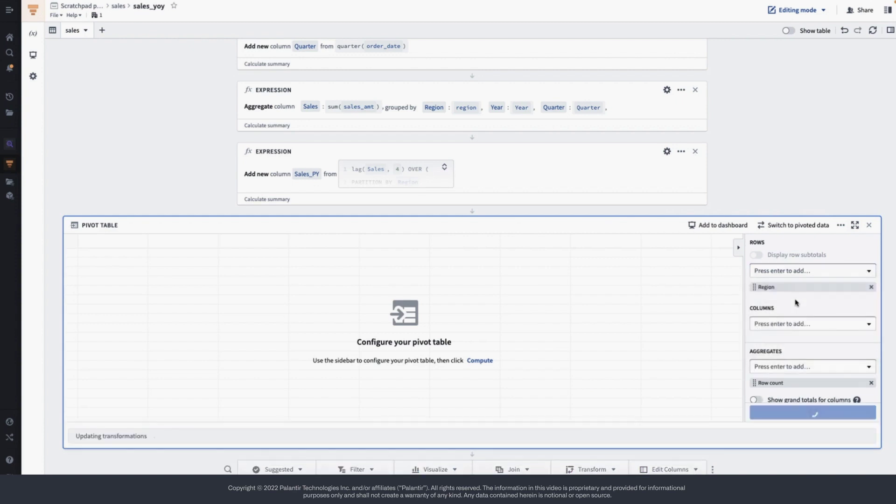
click(867, 270)
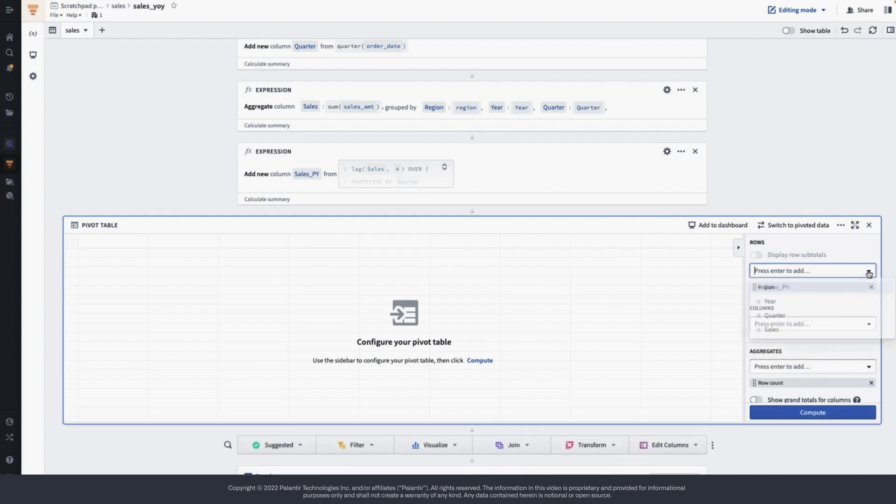
click(793, 301)
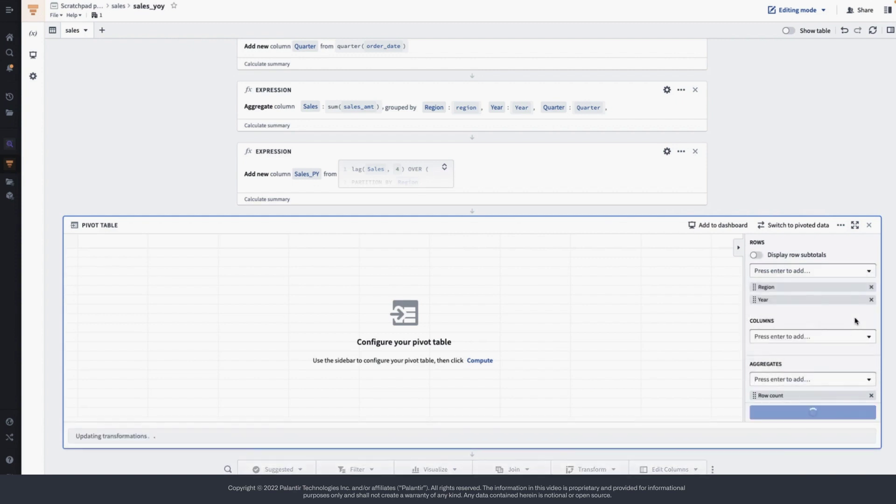
click(868, 271)
click(787, 303)
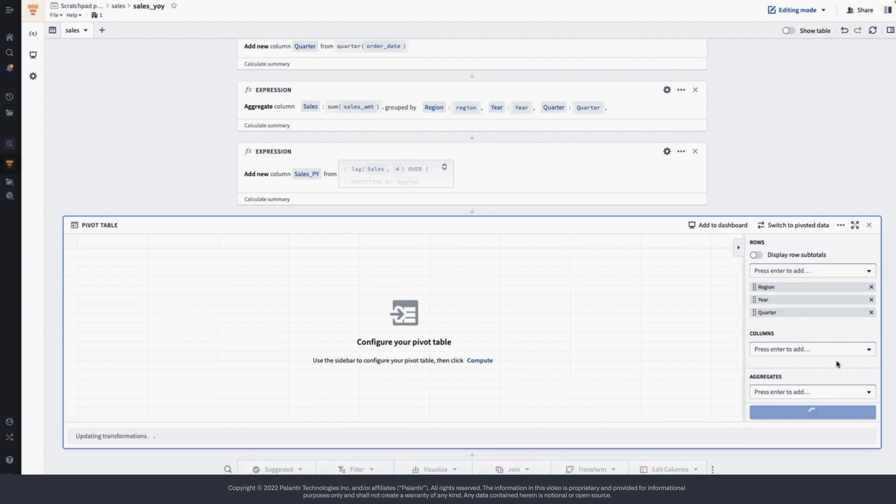
- Compute the pivot table with sums of Sales and Sales_PY instead of Row count, and delete the board after checking it
click(868, 345)
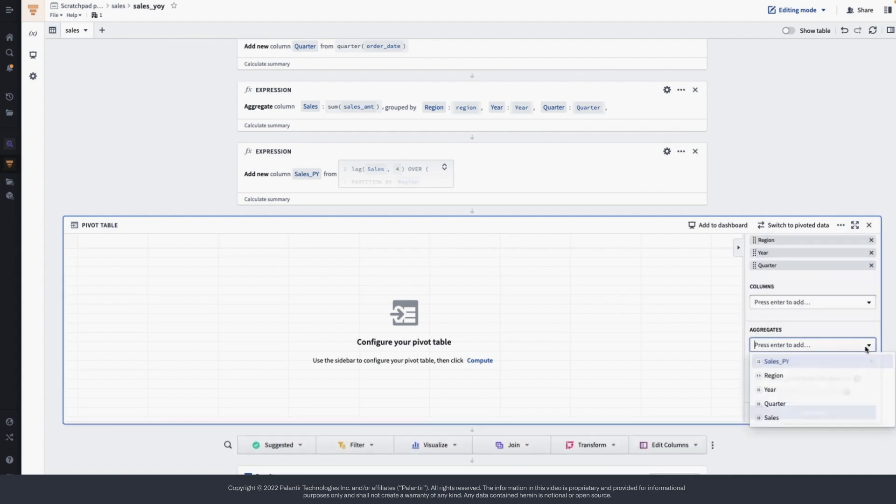
click(775, 417)
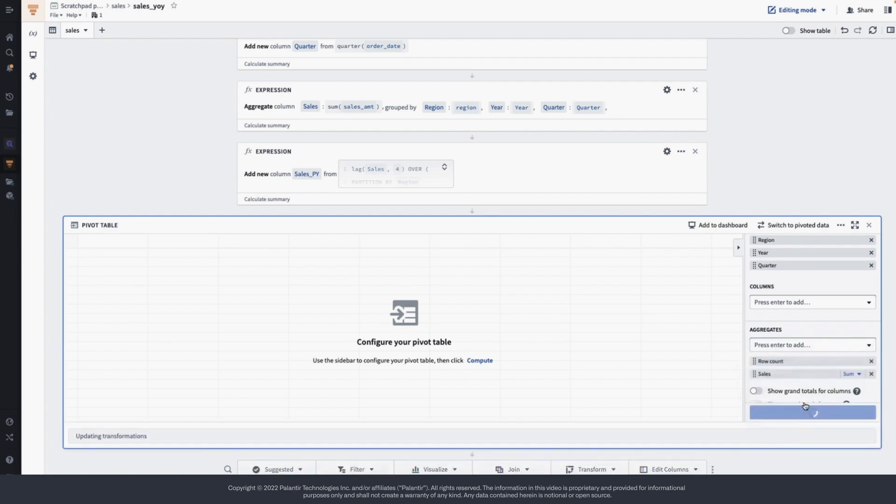
click(871, 362)
click(868, 345)
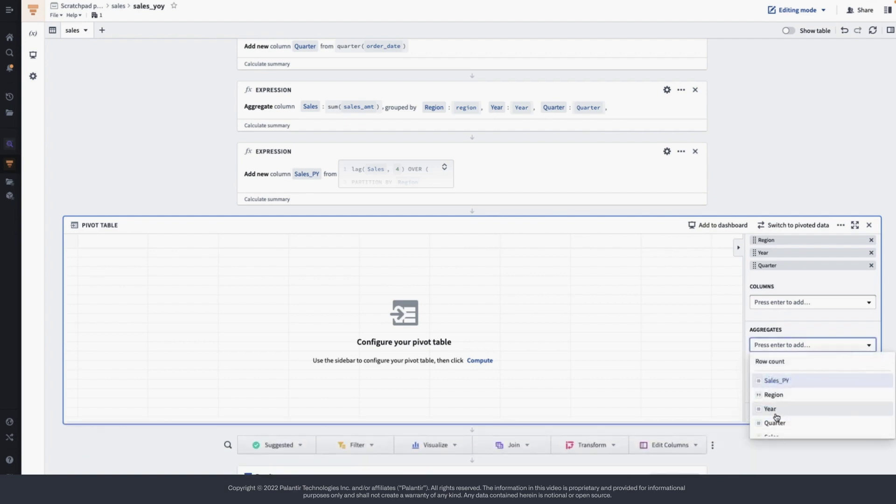
click(776, 381)
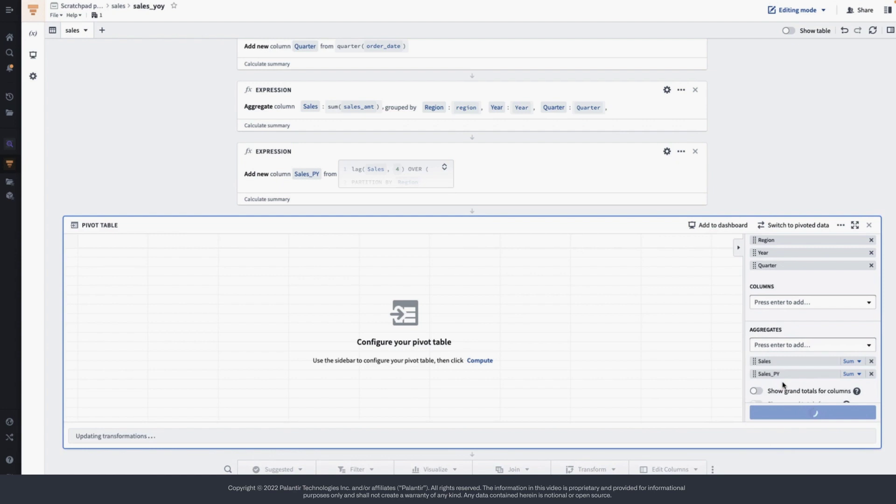
click(810, 413)
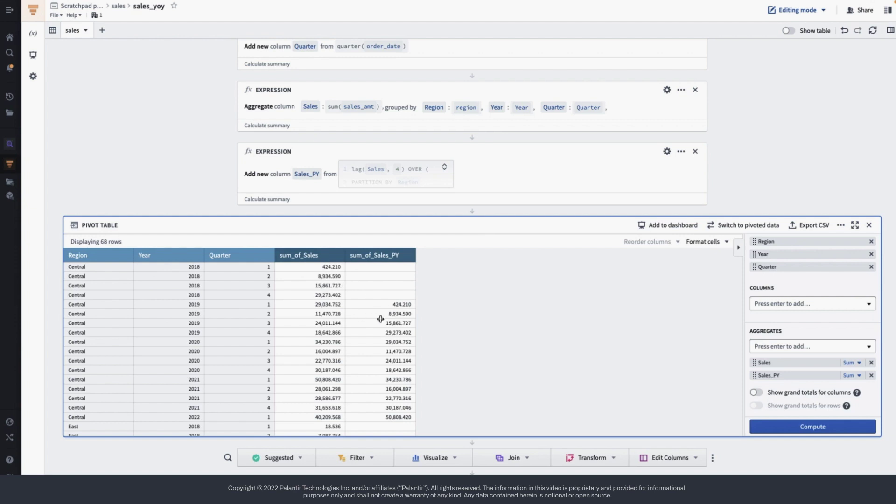
click(868, 227)
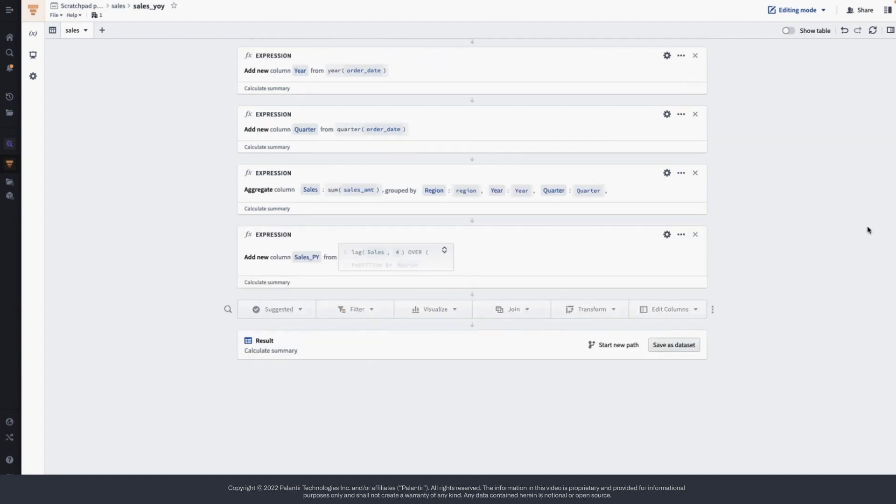
- Define a new parameter named year of type Number with the default value 2020
click(33, 33)
click(156, 325)
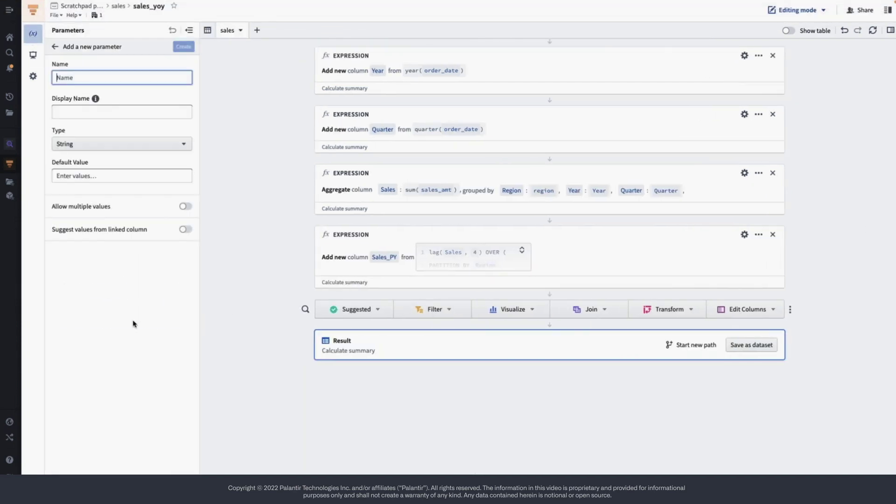
text(year)
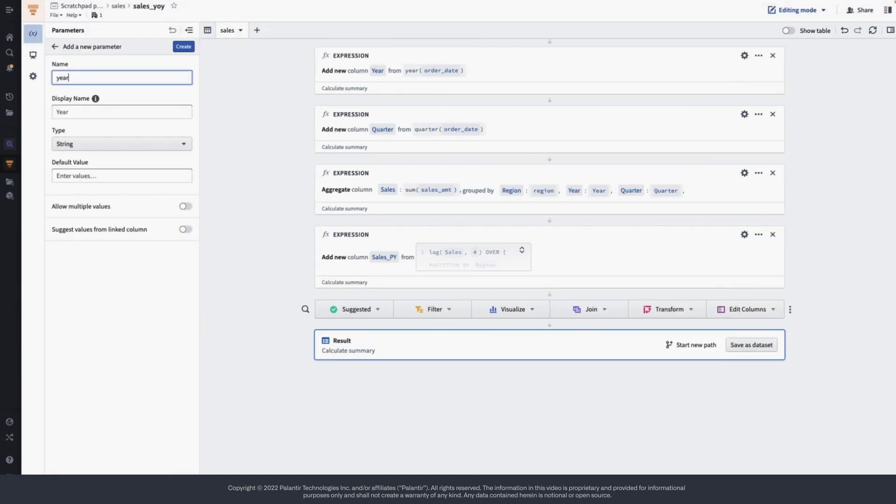
click(104, 146)
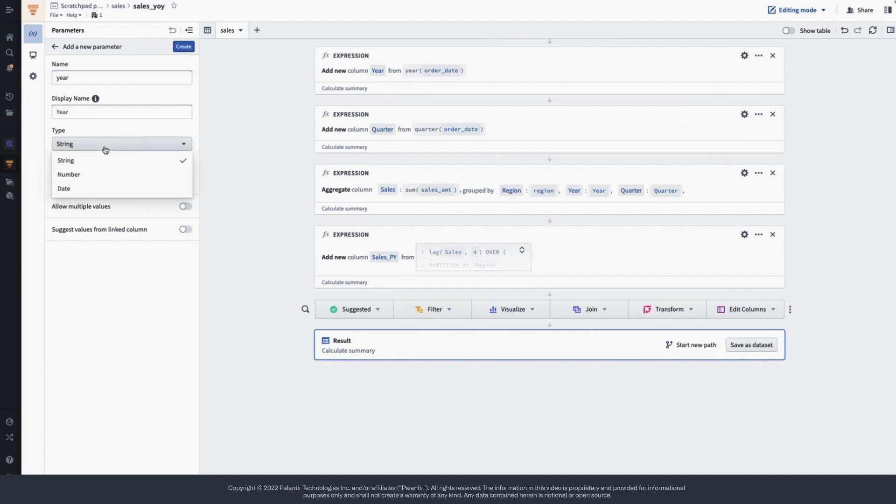
click(77, 174)
click(78, 176)
text(2020)
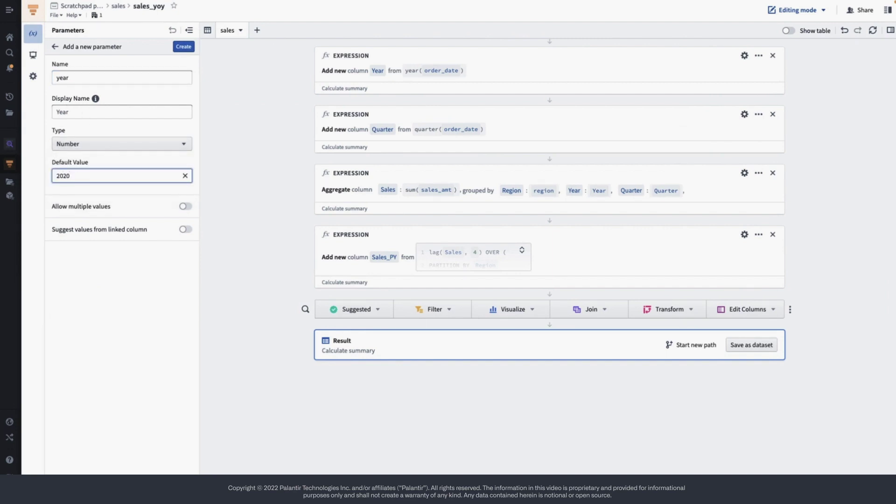
- Give the year parameter the manually entered suggestions 2019, 2020 and 2021, and create it
click(183, 230)
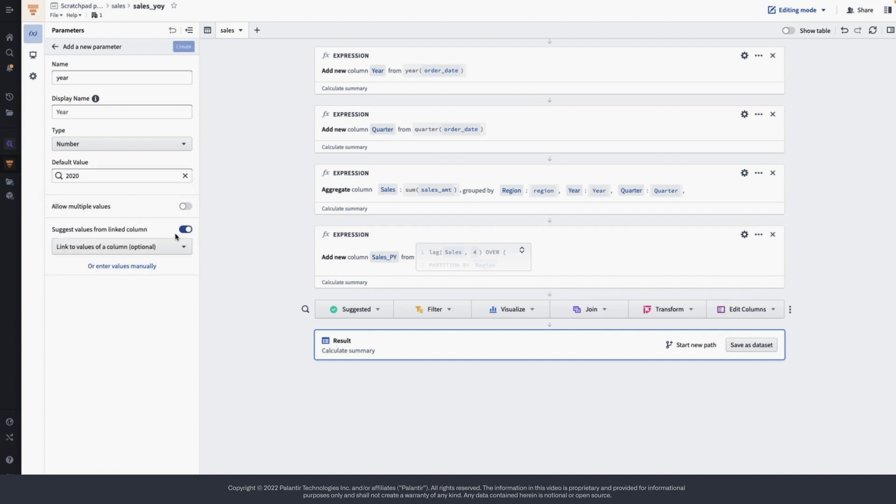
click(134, 266)
click(353, 223)
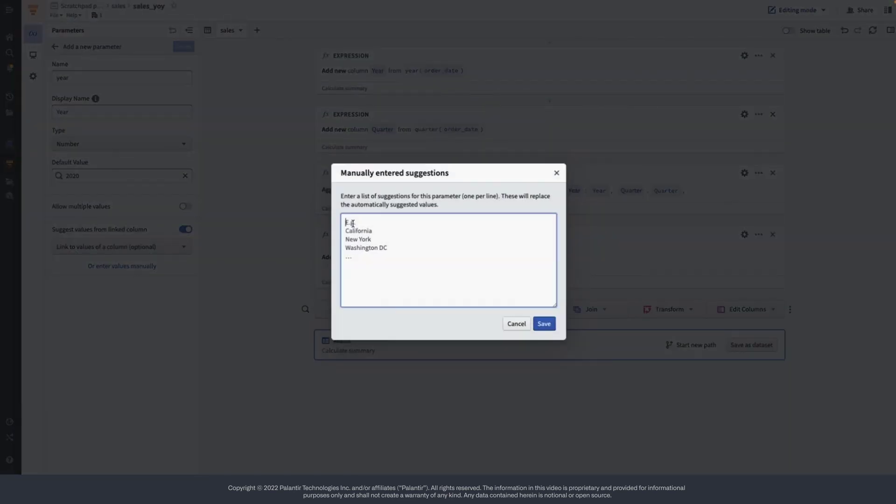
text(2019)
key(Return)
text(2020)
key(Return)
text(2021)
click(542, 324)
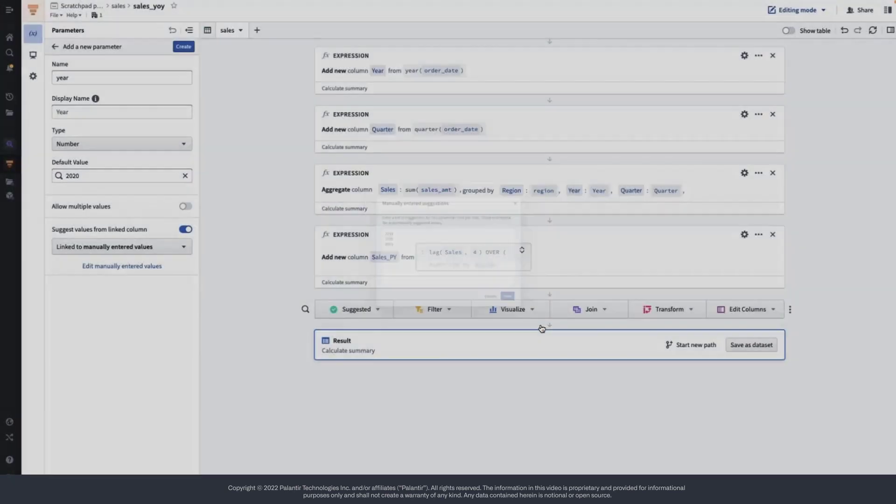
click(182, 47)
click(188, 30)
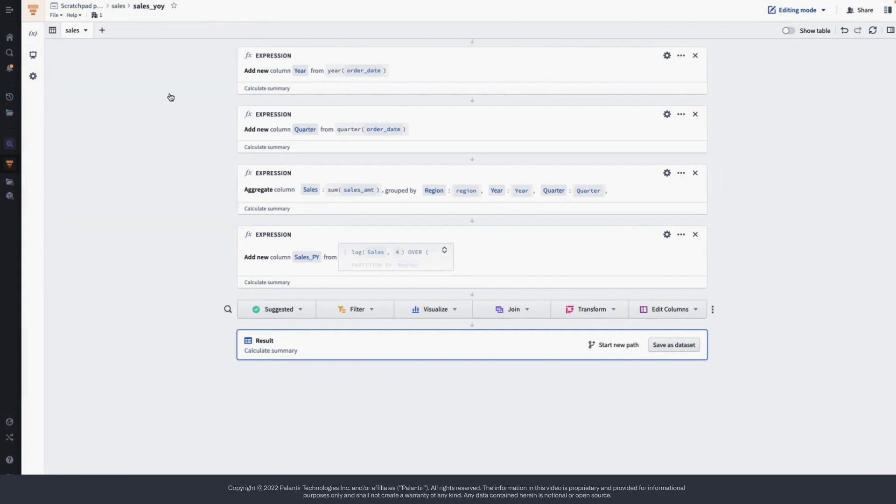
- Add a Filter board that keeps rows where Year is equal to the $year parameter, and save it
click(291, 308)
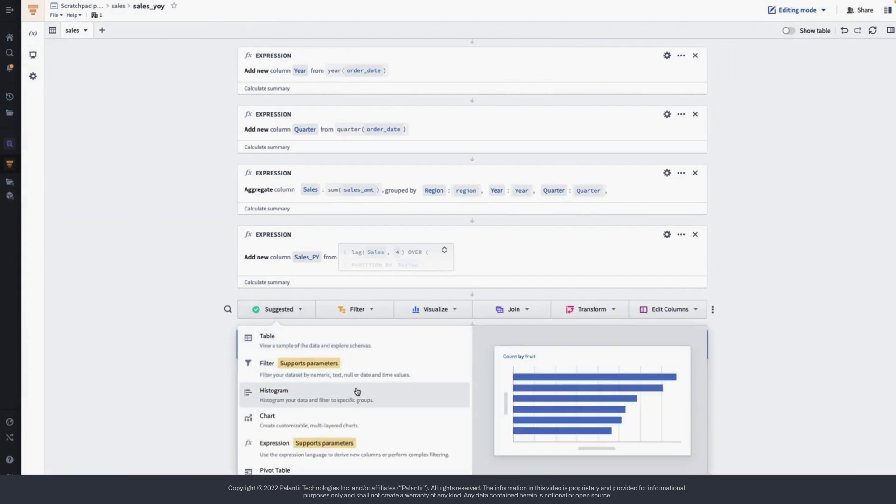
click(280, 366)
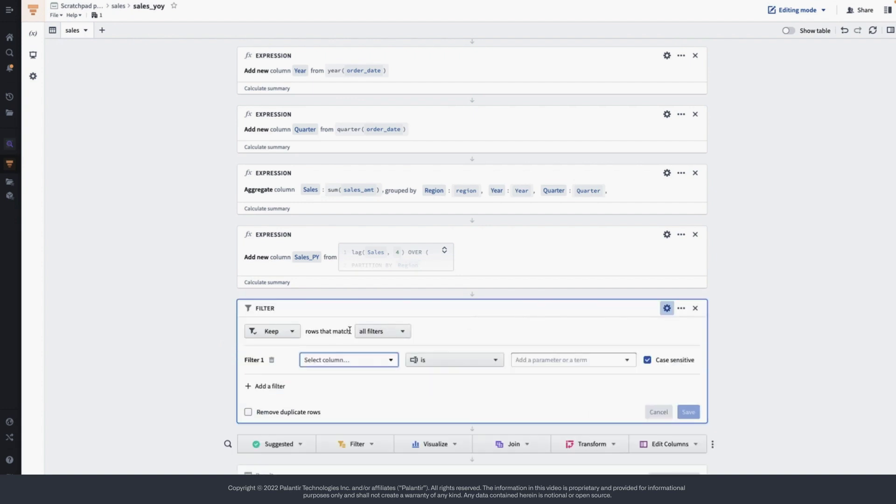
click(344, 358)
click(331, 402)
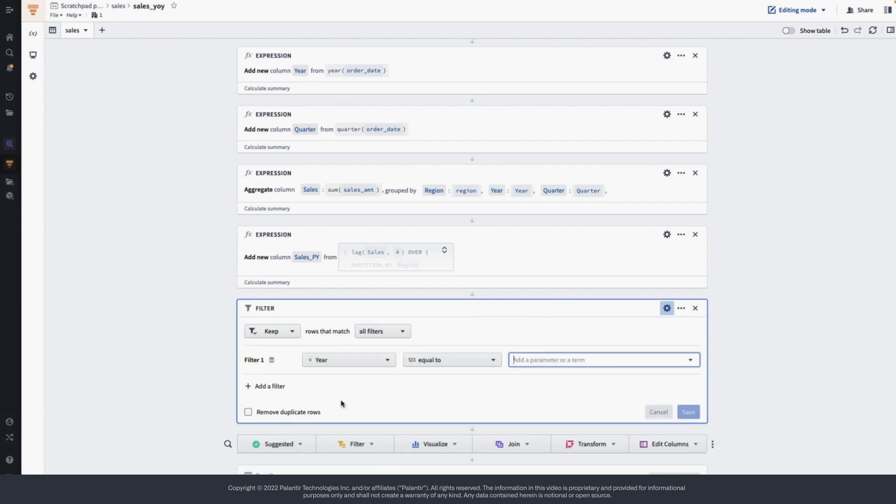
click(596, 363)
click(537, 377)
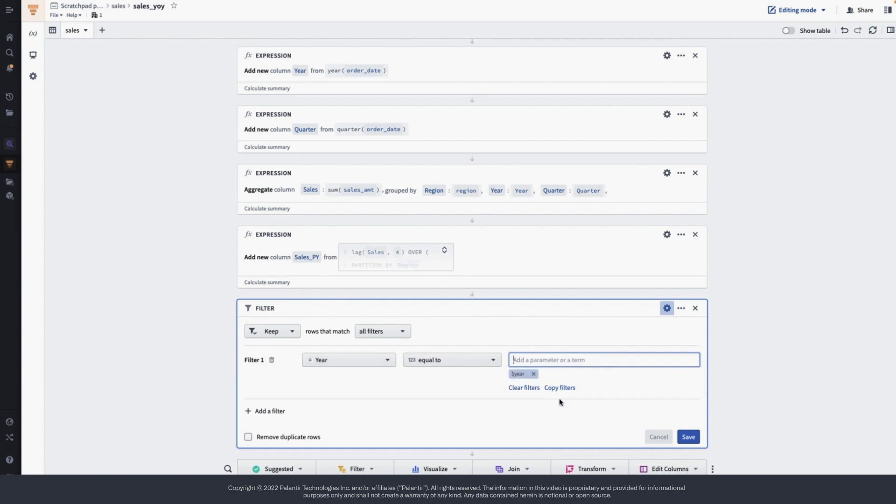
click(684, 437)
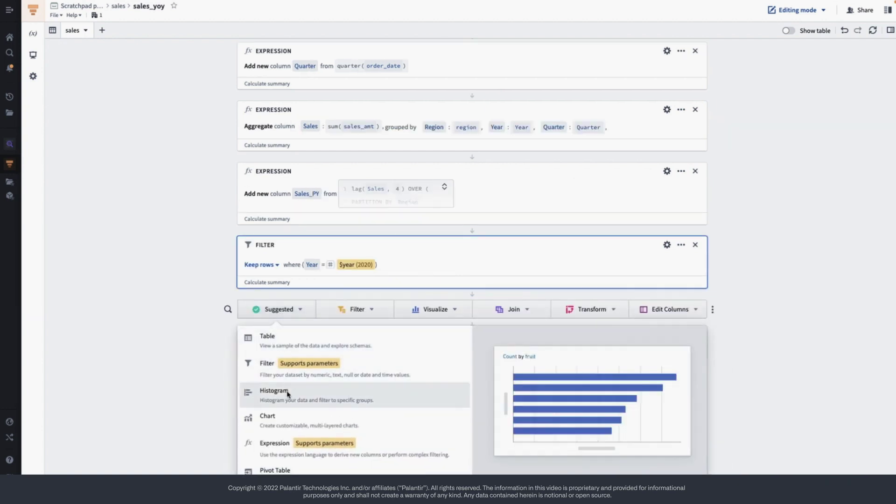
- Add a Chart board below the filter with Region on its X-axis
click(280, 407)
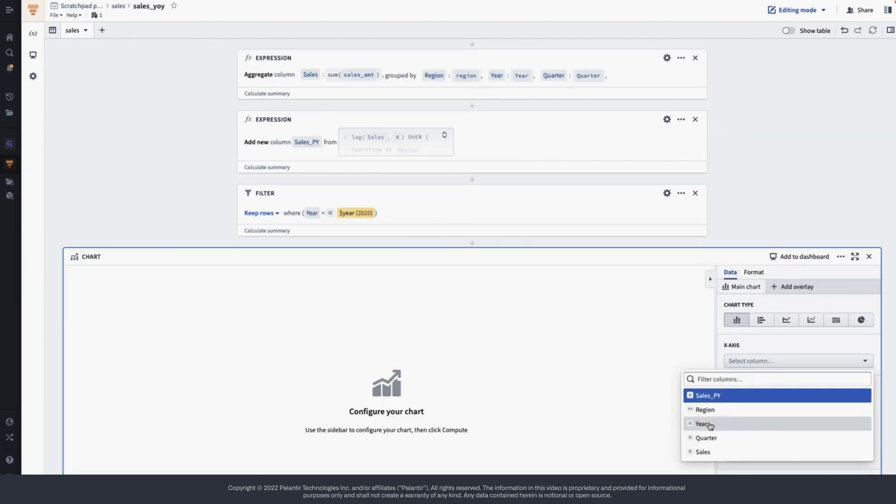
click(703, 422)
click(746, 361)
click(663, 422)
scroll(794, 387, down, 1)
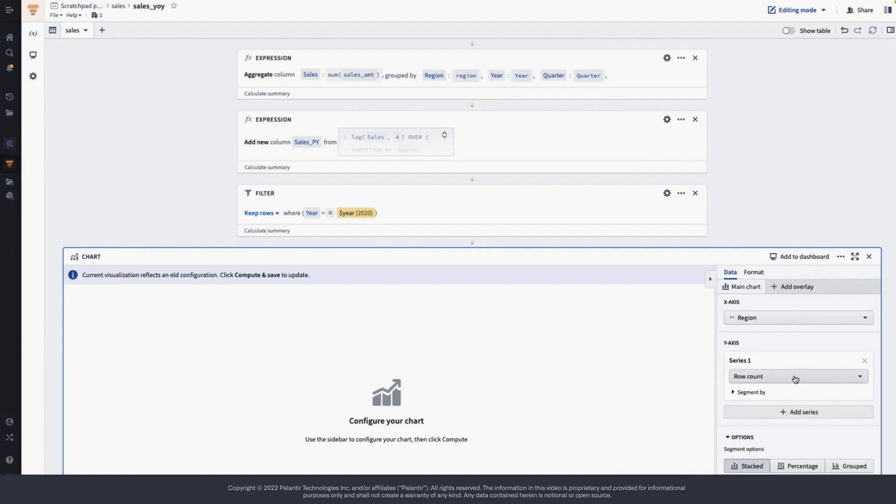
- Plot the sum of Sales as the chart's Y-axis series and compute the chart
click(775, 377)
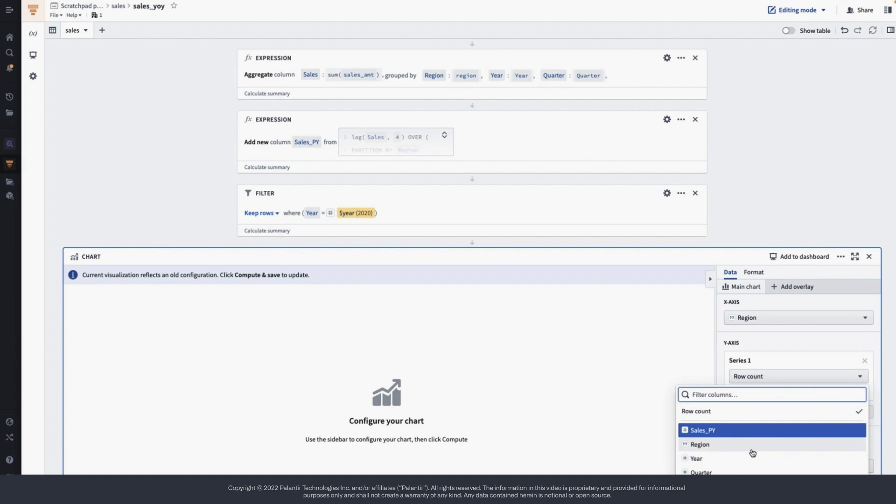
scroll(751, 453, down, 1)
click(746, 472)
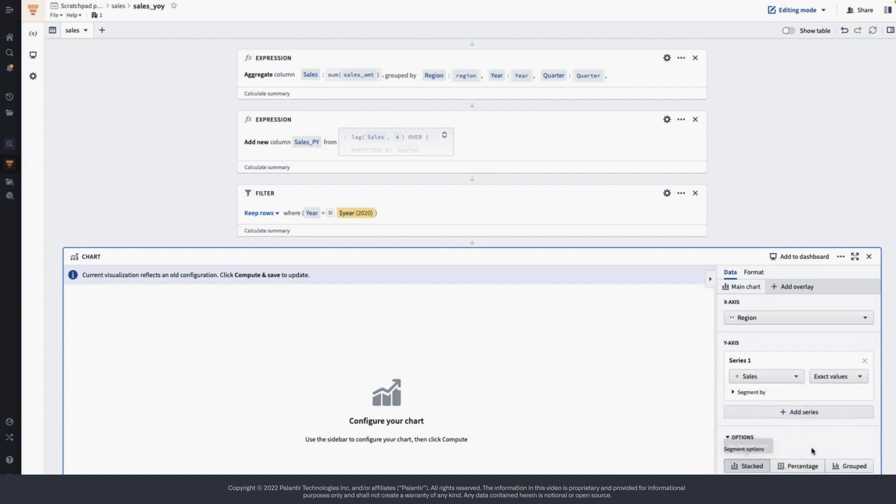
click(860, 377)
click(819, 403)
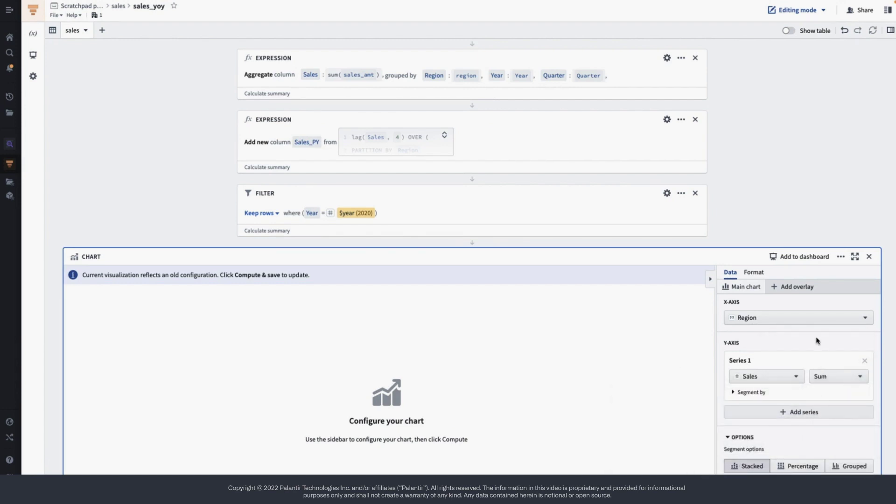
scroll(817, 343, down, 2)
click(798, 416)
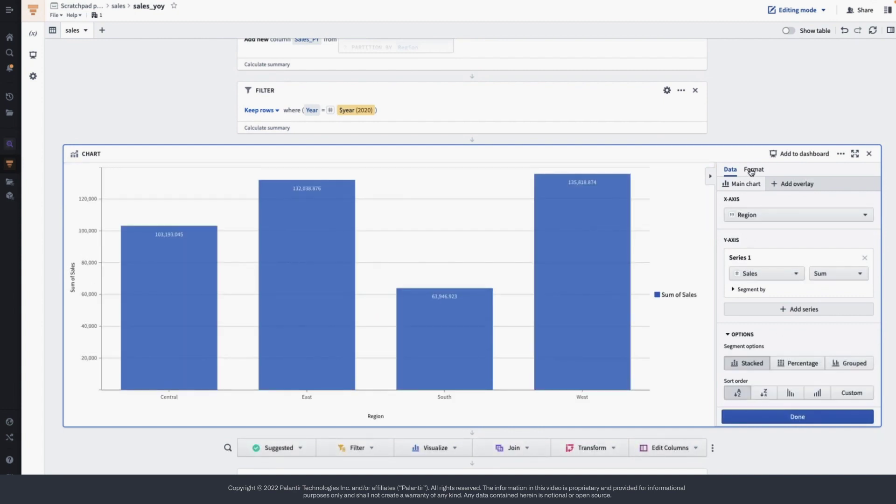
- Format the chart by hiding both axis titles and the legend and rounding its values to 0 decimals
click(751, 171)
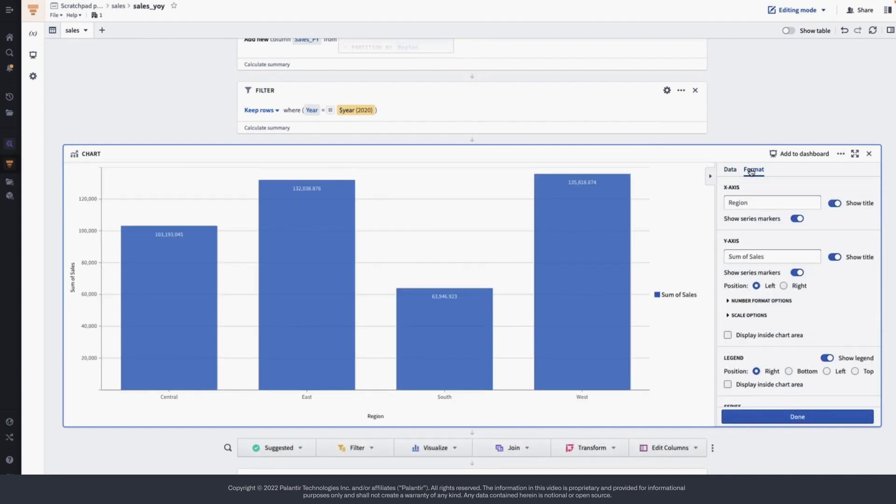
click(834, 203)
click(834, 256)
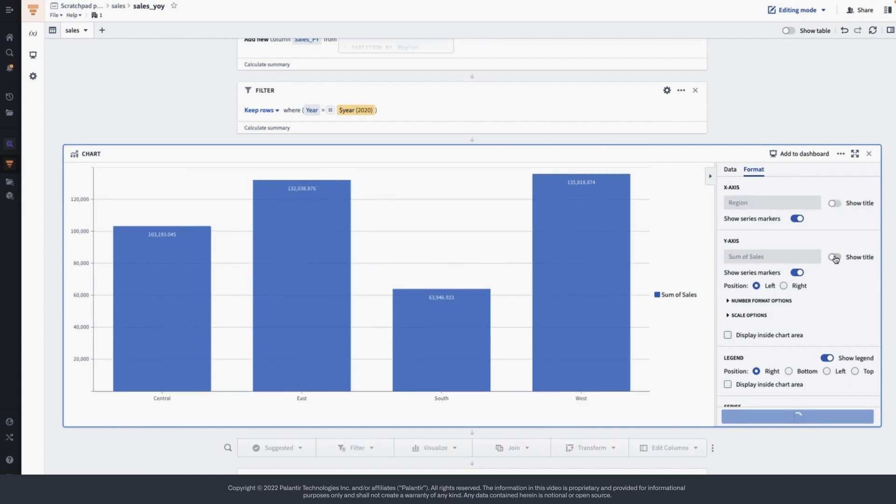
scroll(836, 259, down, 2)
scroll(836, 260, down, 1)
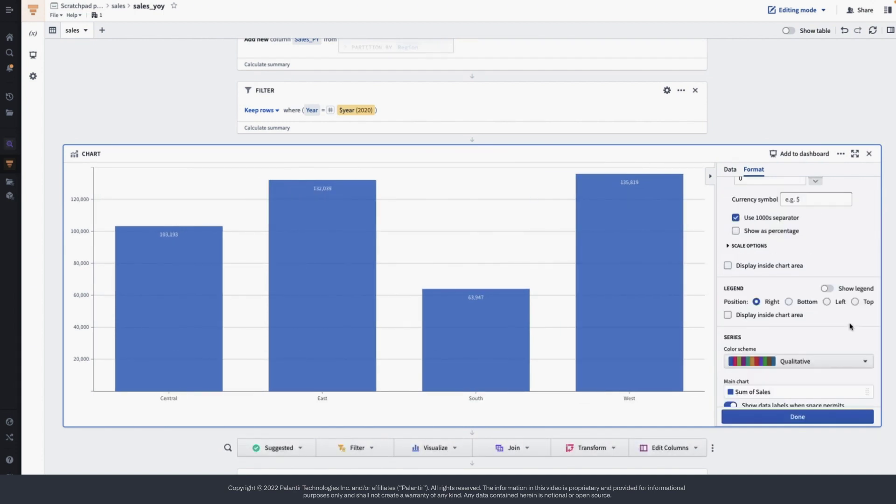
click(817, 417)
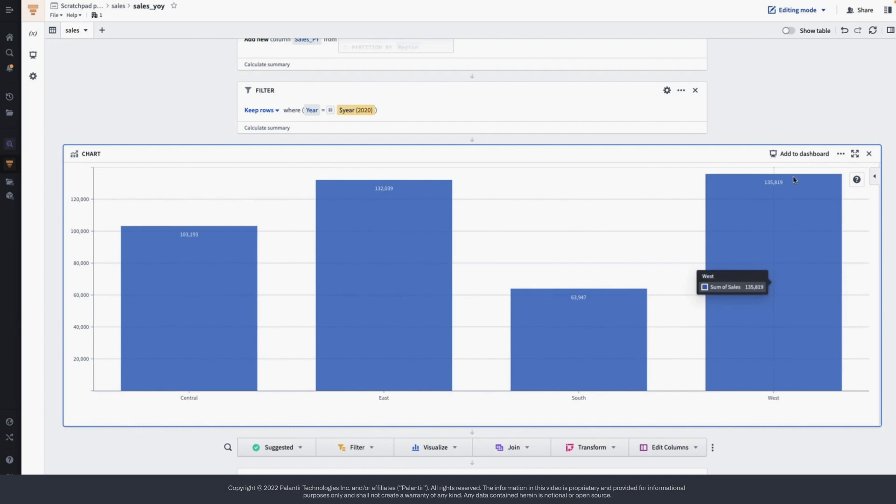
- Add the chart to the dashboard under the title Sales by Region, and open the dashboard
click(784, 154)
text(Sales by Region)
click(734, 9)
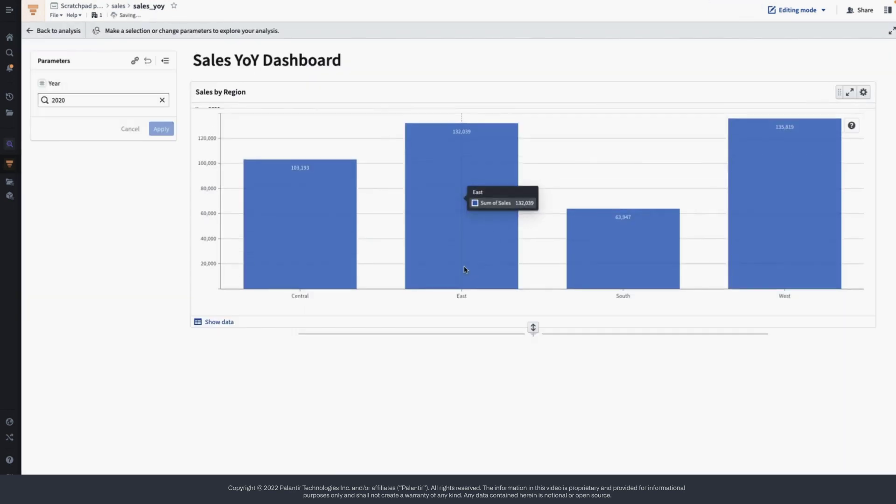
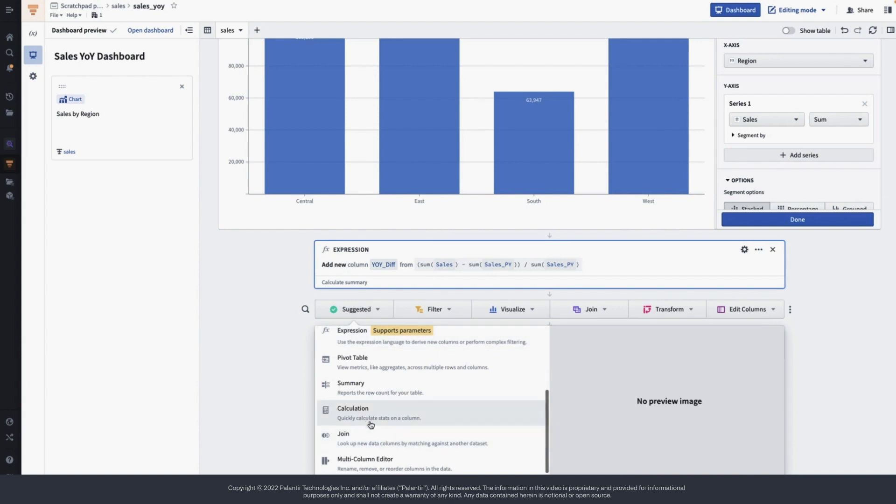
- Add a Calculation board titled Sales that takes the sum of the Sales column
text(Sal)
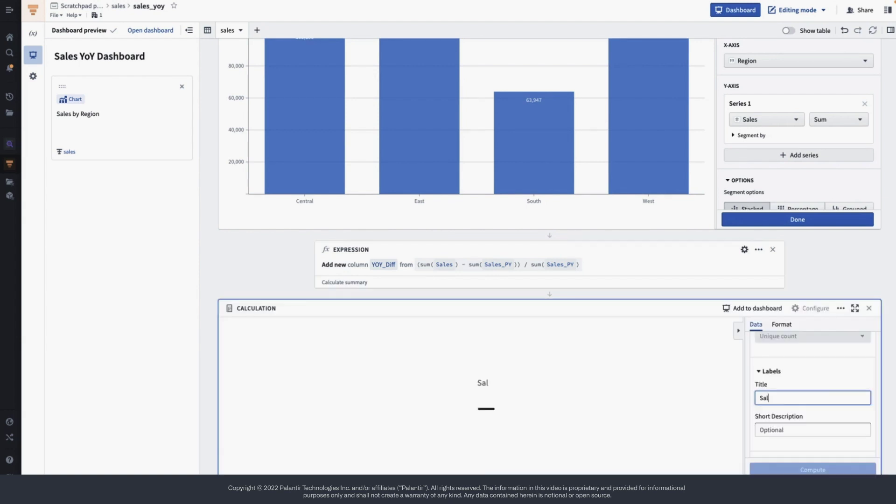
scroll(862, 395, down, 2)
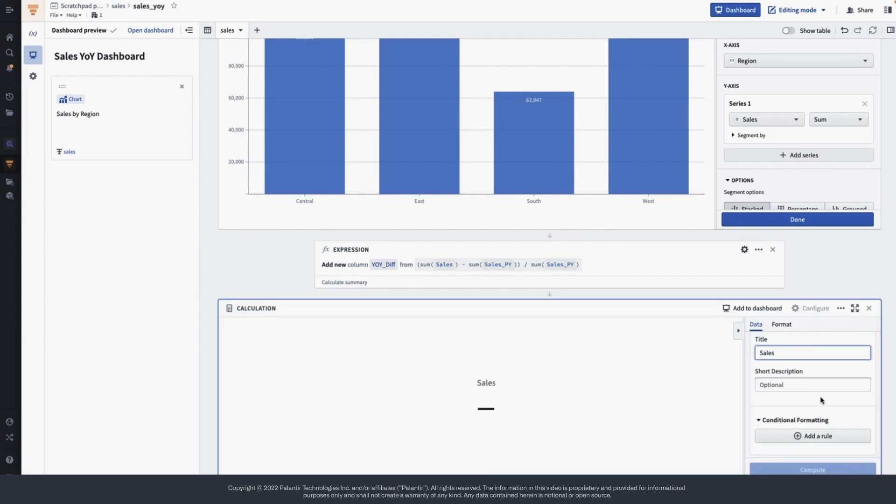
click(819, 434)
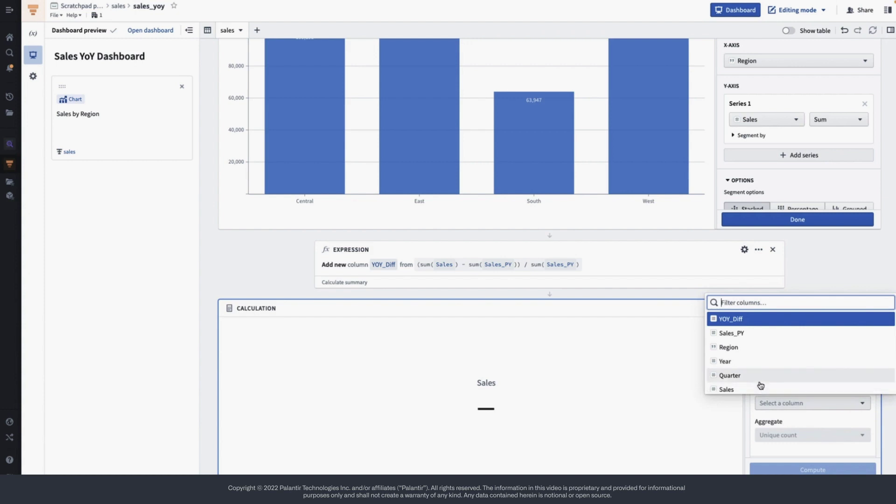
click(736, 394)
click(793, 435)
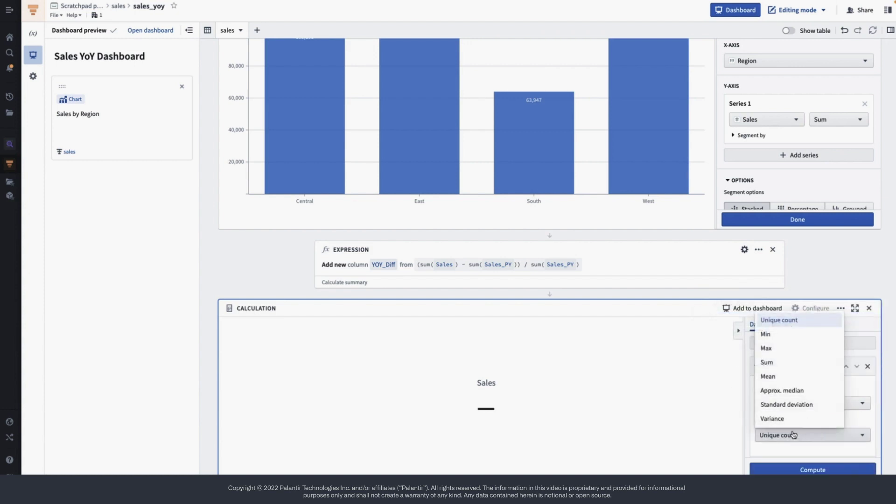
click(773, 367)
- Compute the Sales calculation and set its rounding to 0
scroll(799, 422, down, 3)
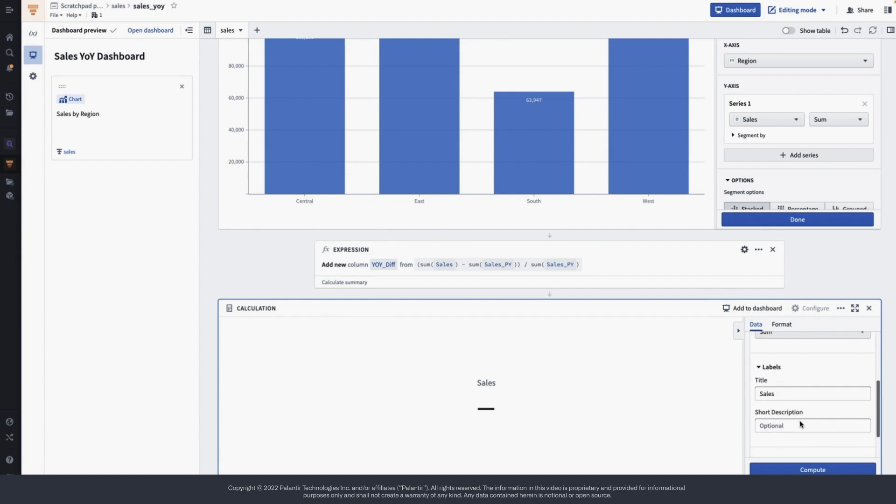
click(807, 470)
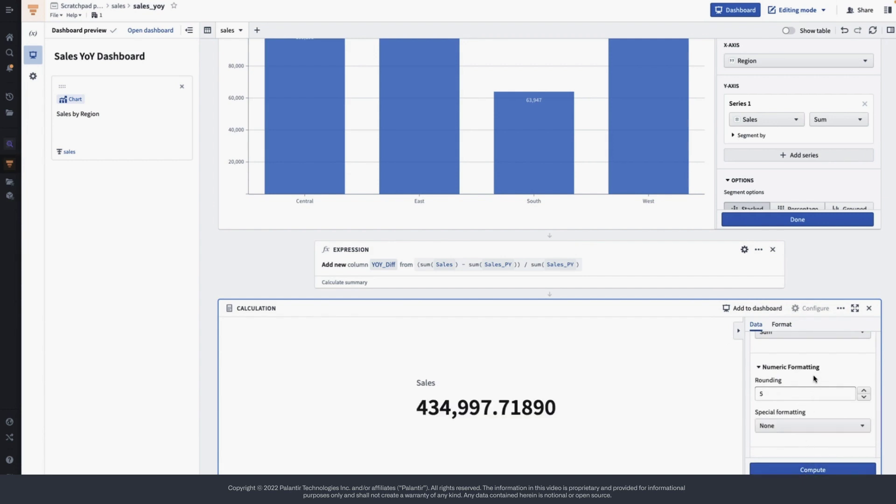
double_click(814, 393)
text(0)
scroll(812, 396, up, 5)
- Add a second calculation to the board and title it Sales Prev Year
click(800, 340)
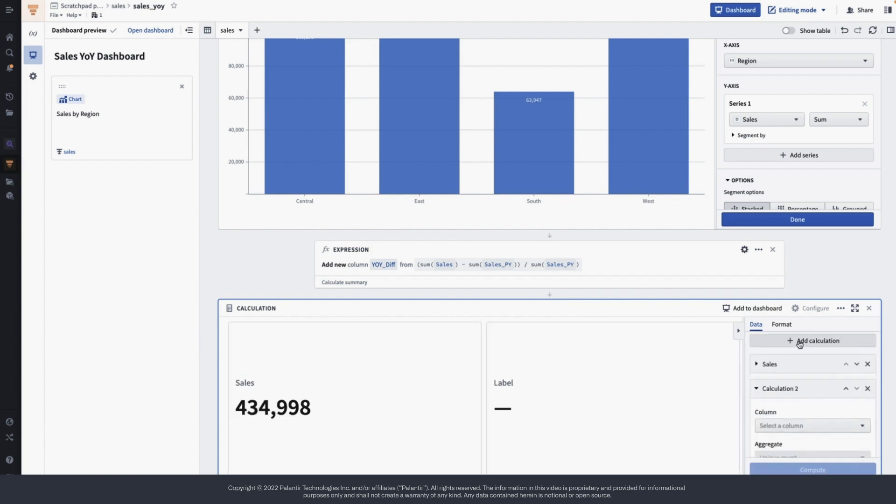
scroll(812, 396, down, 3)
click(812, 385)
text(Sales Prev Ye)
scroll(830, 396, down, 1)
scroll(828, 390, up, 4)
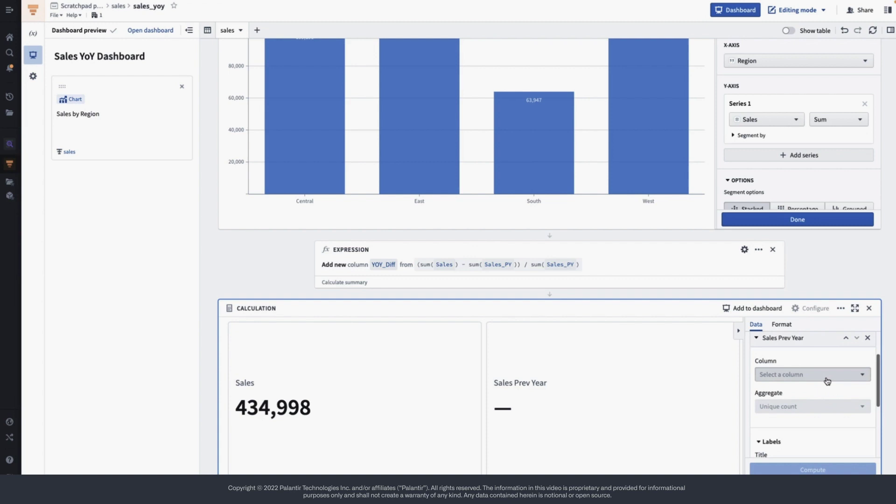
- Compute Sales Prev Year as the sum of the Sales_PY column, rounded to 0 decimals
click(826, 381)
click(748, 424)
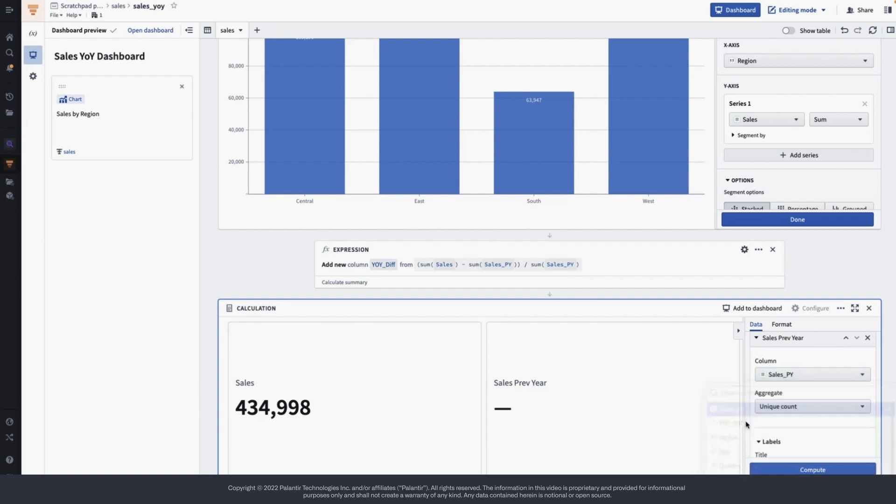
click(813, 409)
click(788, 337)
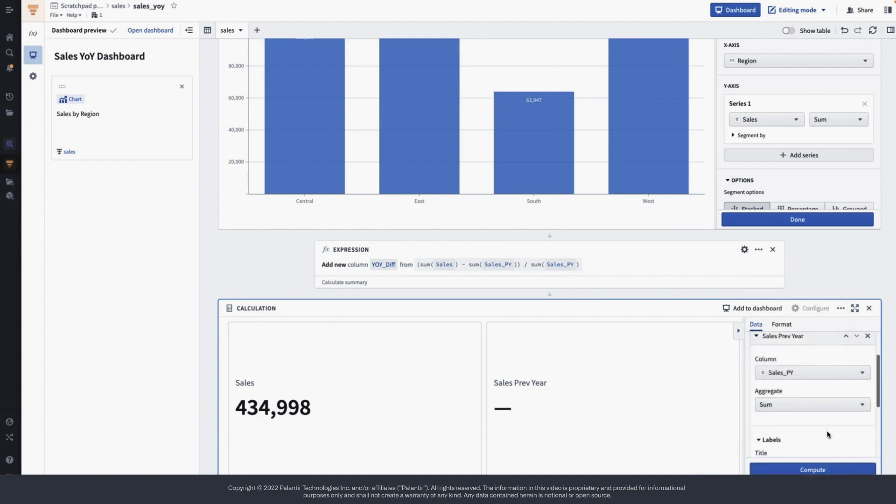
scroll(827, 435, down, 3)
click(815, 470)
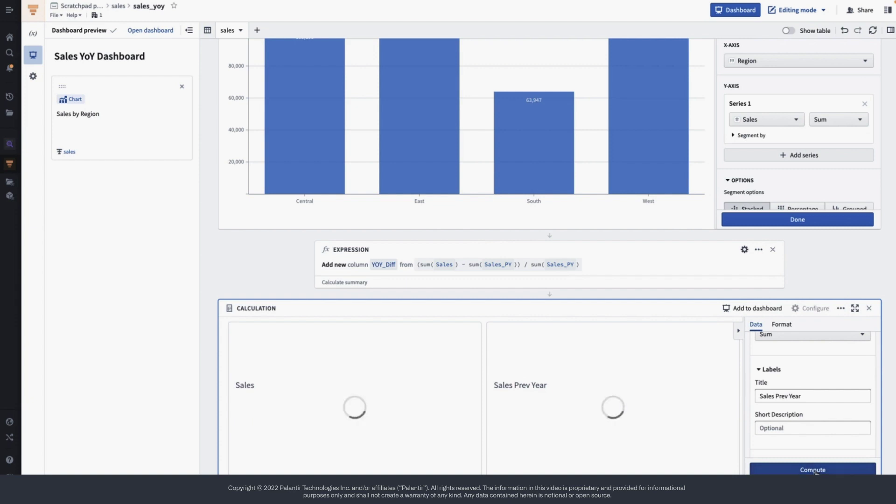
scroll(830, 420, down, 2)
scroll(840, 405, up, 6)
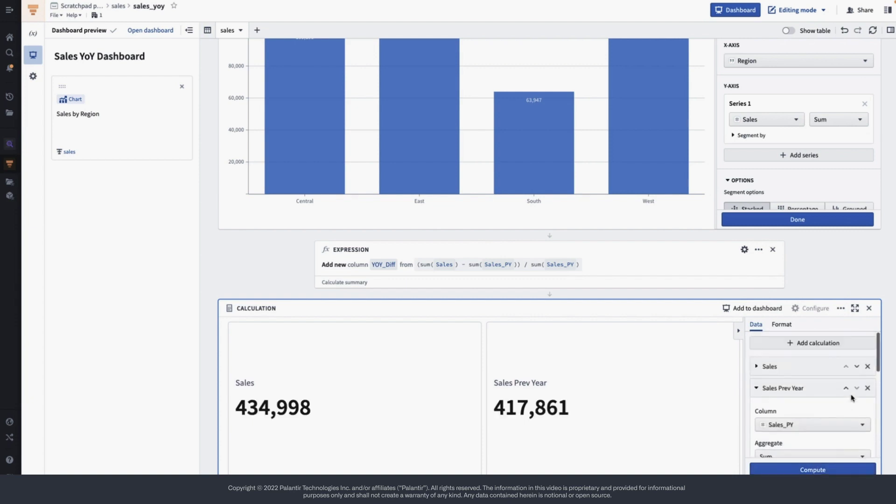
- Add a third calculation based on the YOY_Diff column and choose its aggregate
click(801, 343)
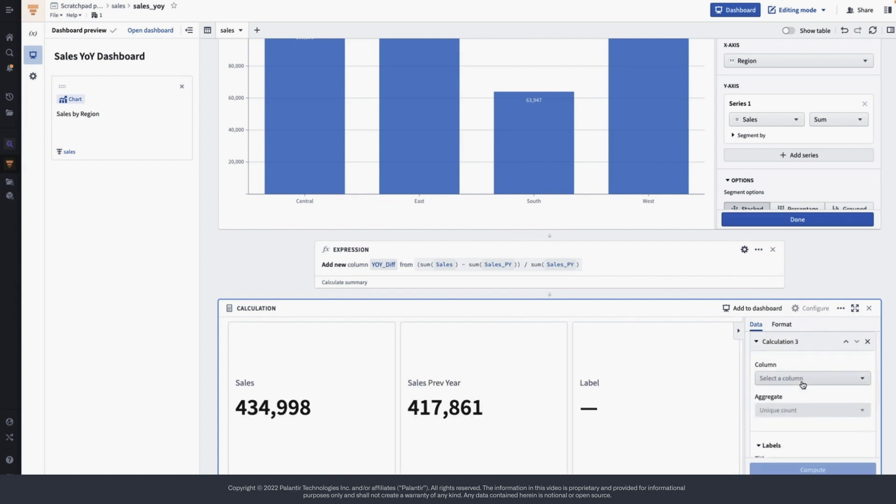
click(802, 379)
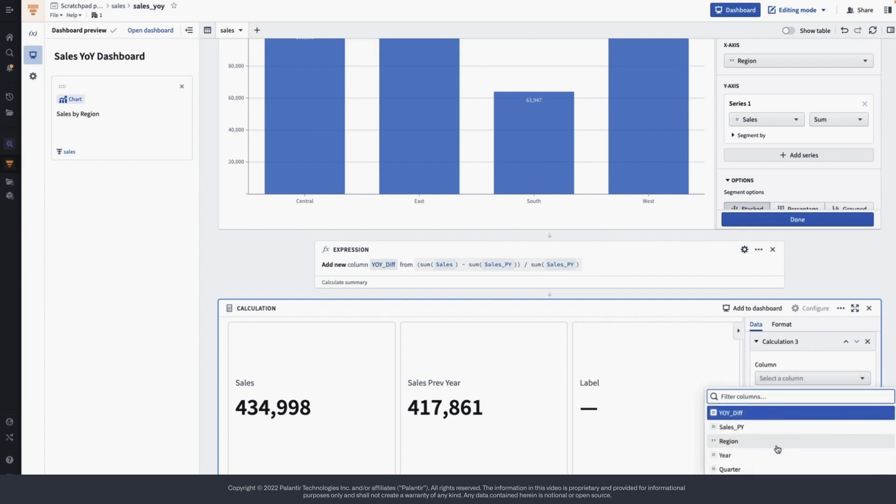
click(784, 409)
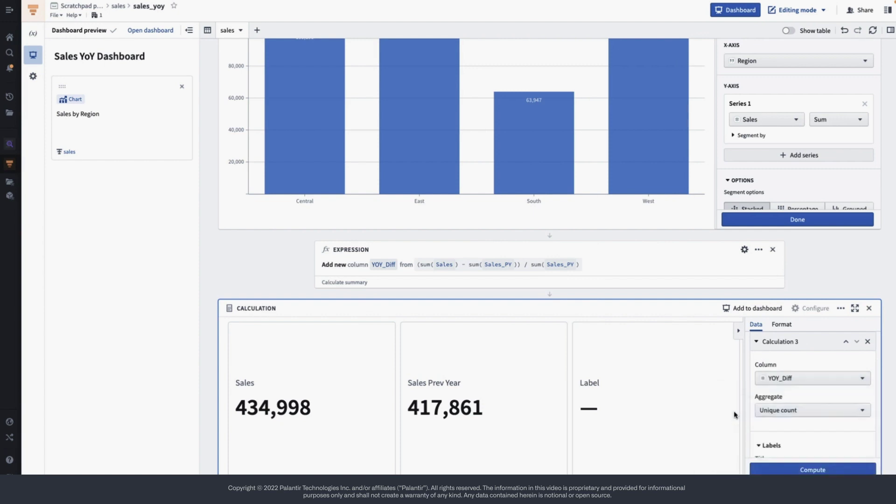
click(802, 413)
click(776, 339)
- Title the third calculation YoY % Change and compute it
scroll(811, 419, down, 2)
click(811, 368)
text(YoY % Change)
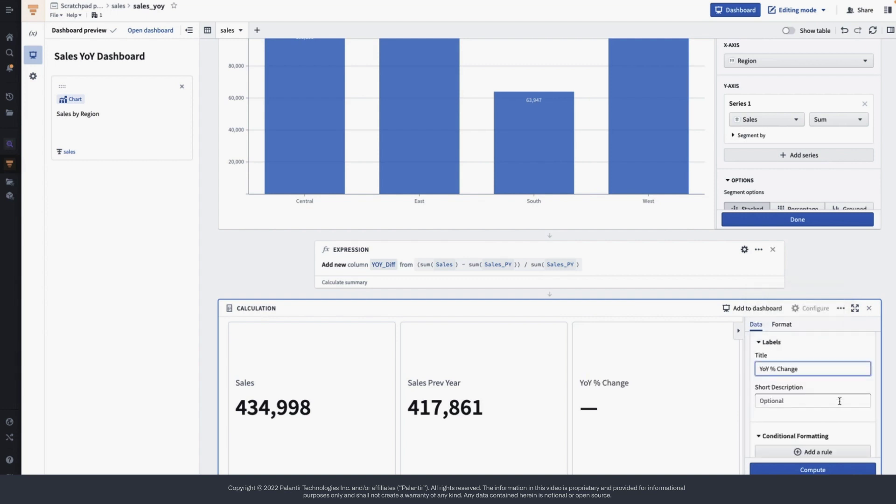
scroll(830, 406, down, 1)
click(817, 470)
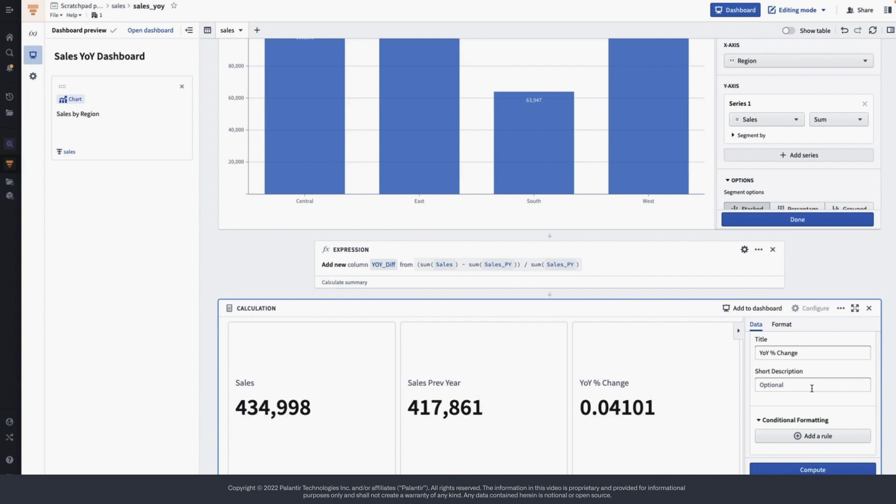
scroll(812, 388, down, 3)
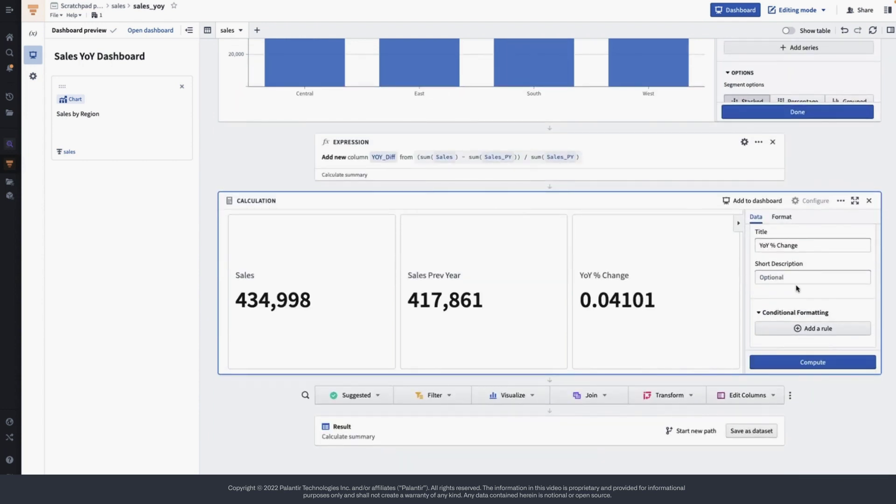
- Format the YoY % Change calculation as a percentage rounded to 2 decimals
scroll(796, 287, up, 2)
scroll(797, 288, up, 3)
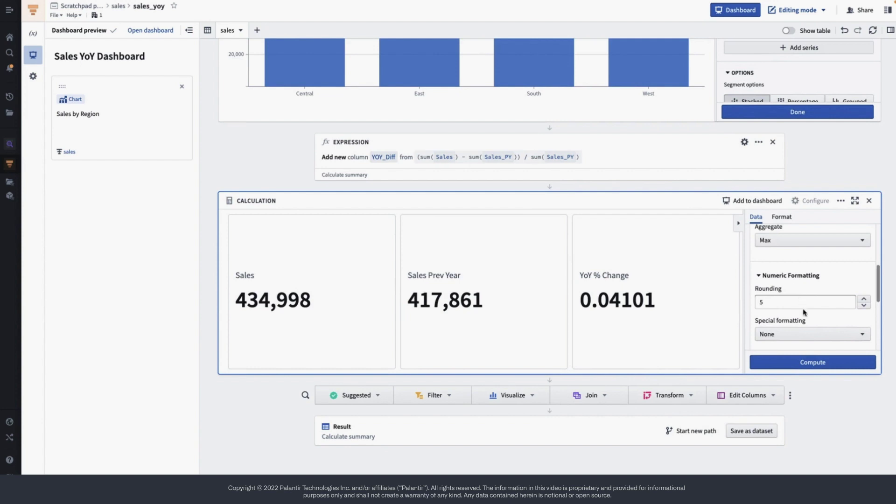
click(854, 339)
click(802, 362)
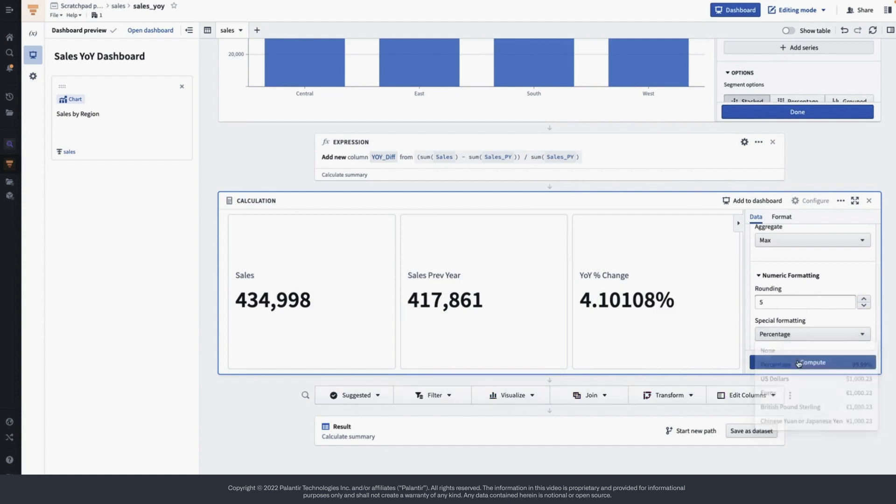
click(766, 304)
key(BackSpace)
text(2)
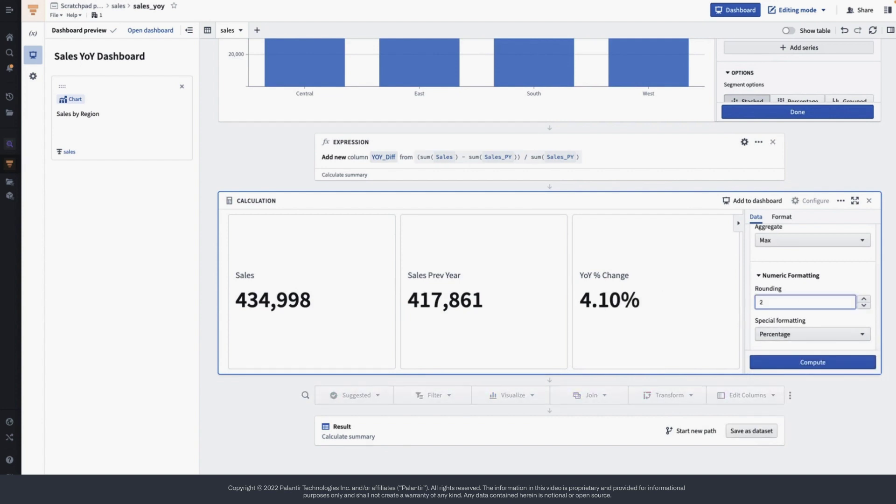
- Add a conditional formatting rule to YoY % Change that applies green with a filled background for values greater than 0
click(796, 261)
scroll(796, 261, down, 5)
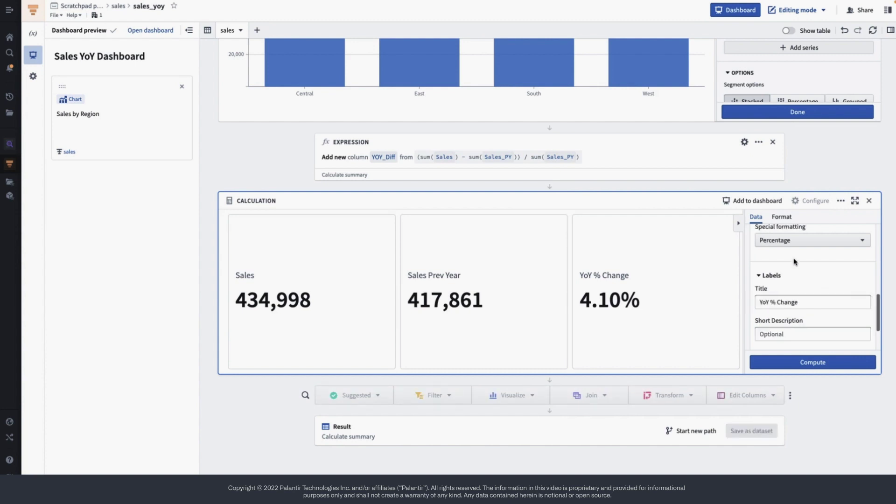
click(812, 328)
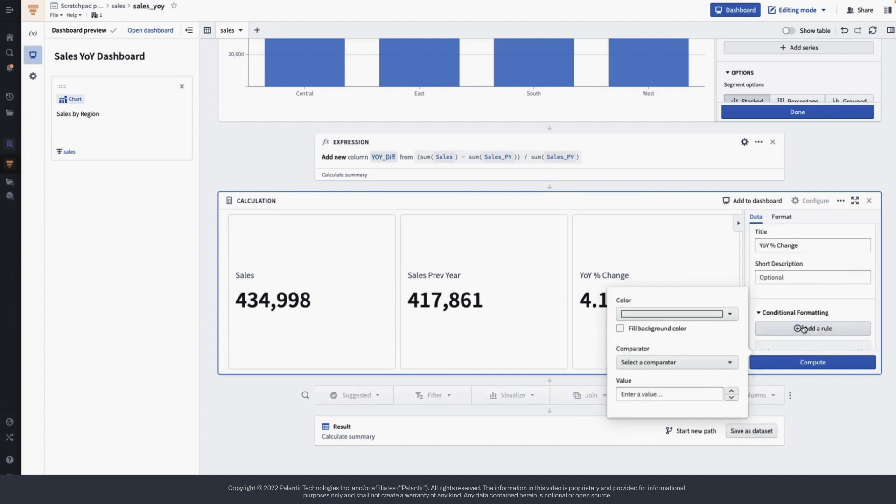
click(730, 316)
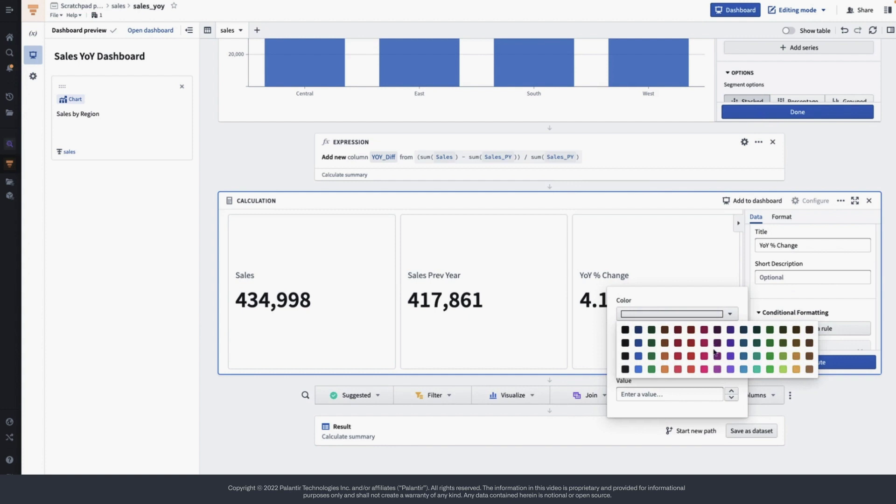
click(651, 357)
click(620, 329)
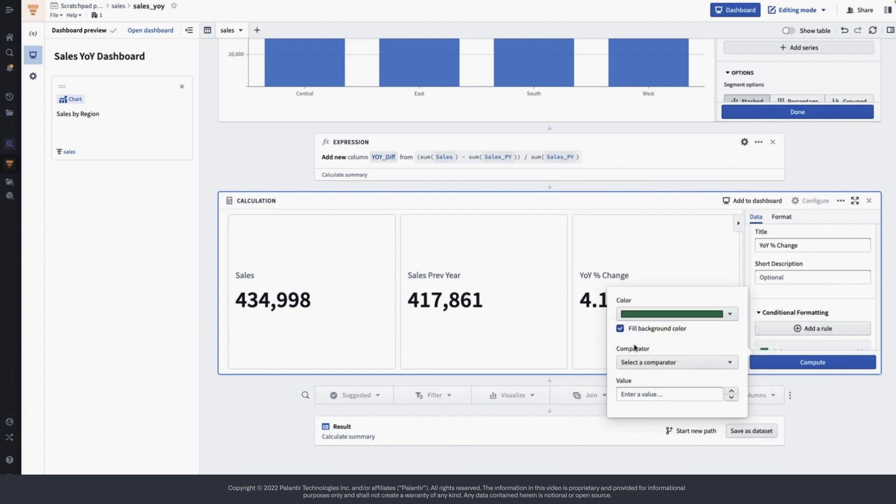
click(649, 362)
click(643, 393)
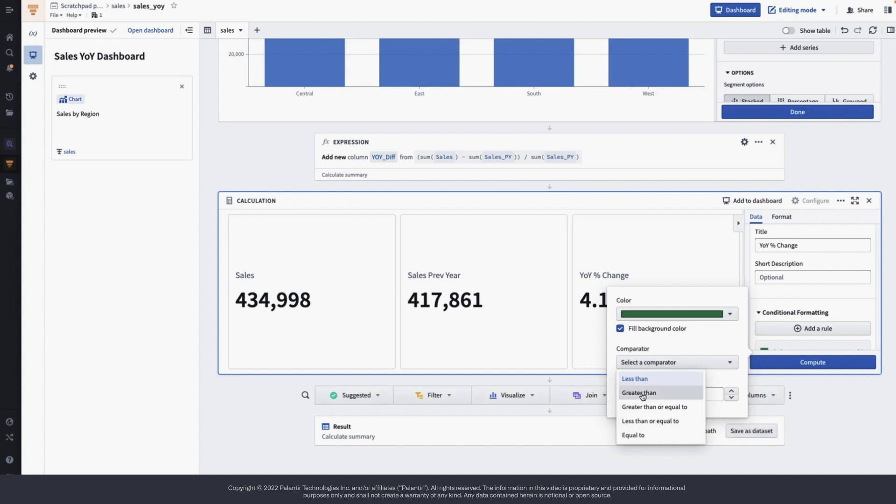
click(670, 393)
text(0)
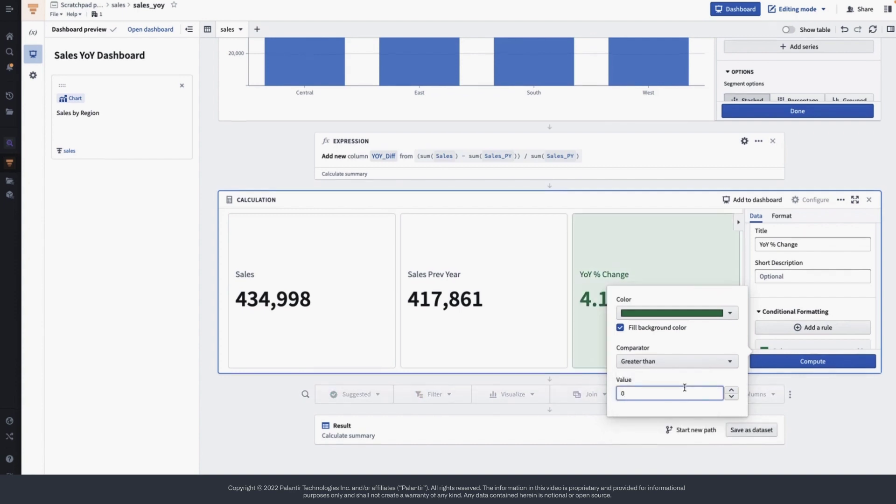
- Set the calculation board's metric size to Compact and add the board to the dashboard titled Sales KPIs
click(782, 217)
scroll(818, 280, down, 3)
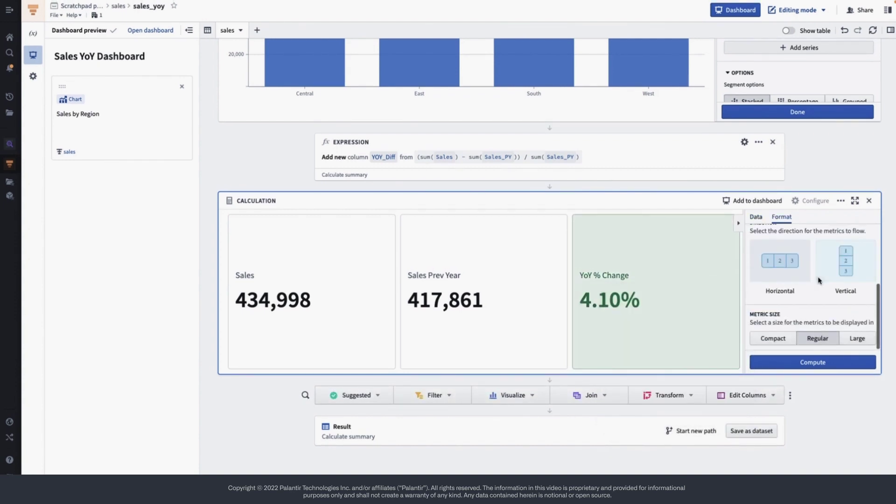
click(769, 342)
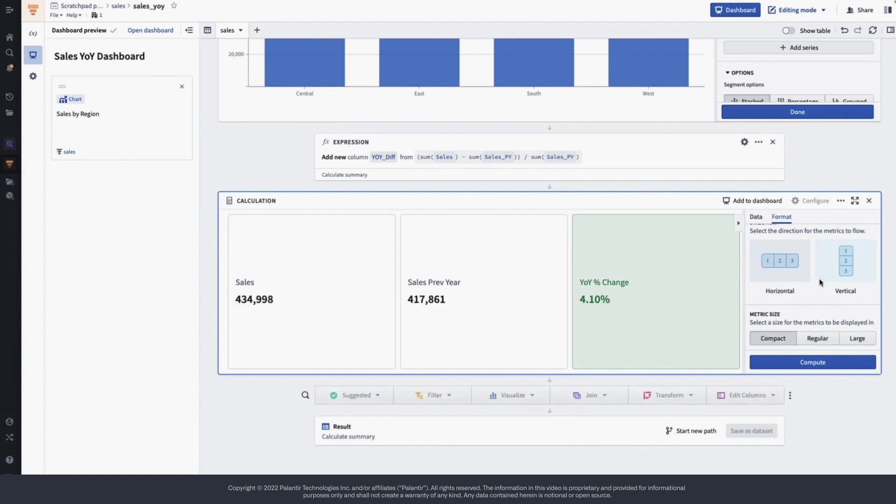
click(751, 201)
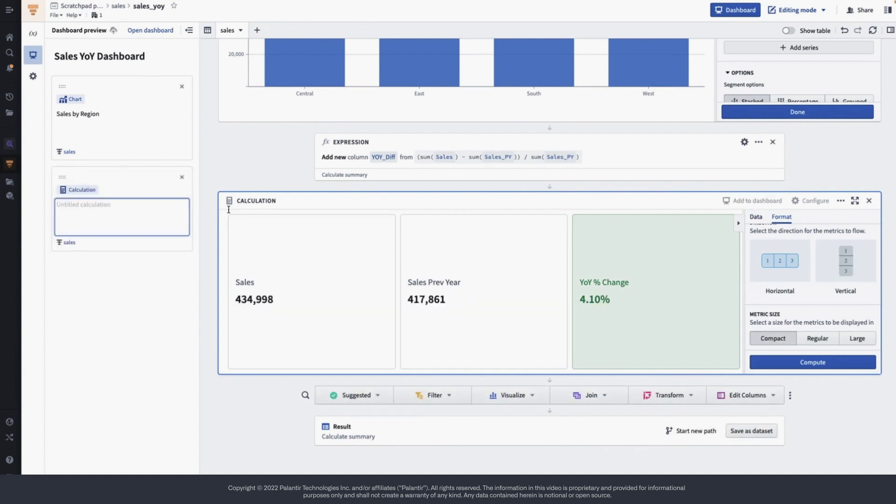
text(Sales KPIs)
- Open the dashboard, place Sales KPIs above the Sales by Region chart and shorten its height to fit the metrics
click(730, 10)
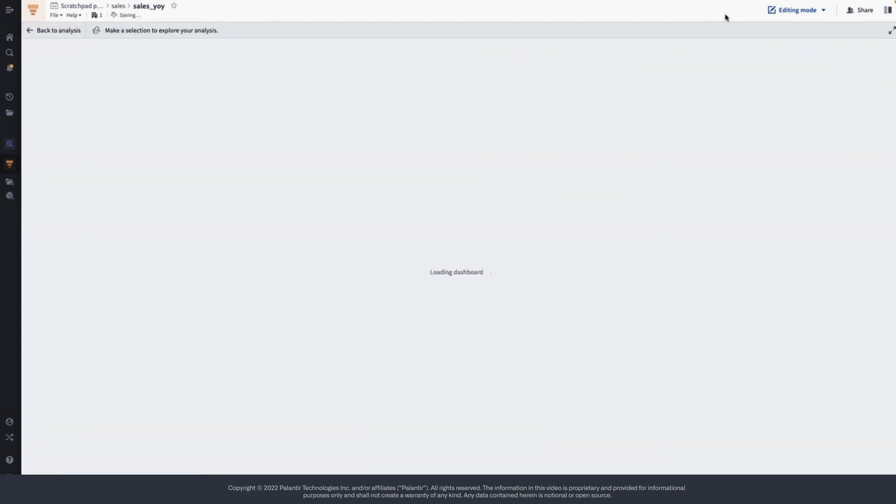
drag(836, 350, 747, 83)
drag(533, 336, 535, 176)
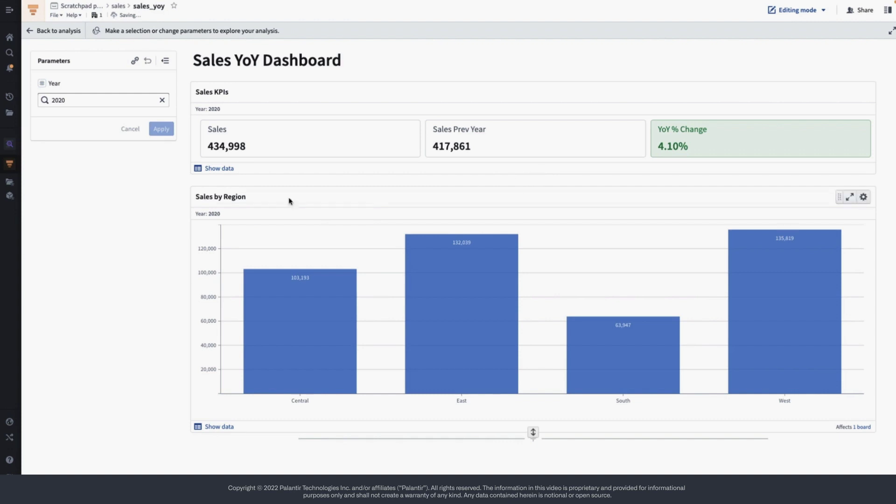
- Check how the Sales KPIs respond when selecting Central, East, South and West in turn in the Sales by Region chart
click(292, 307)
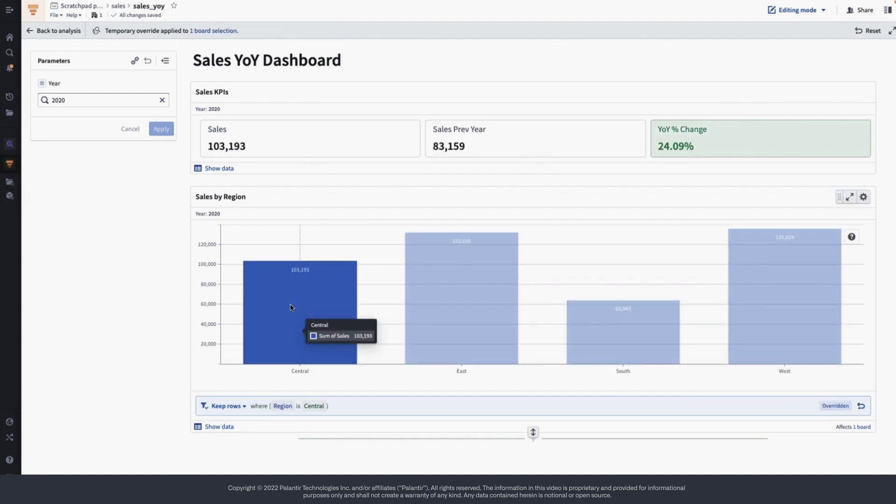
click(451, 270)
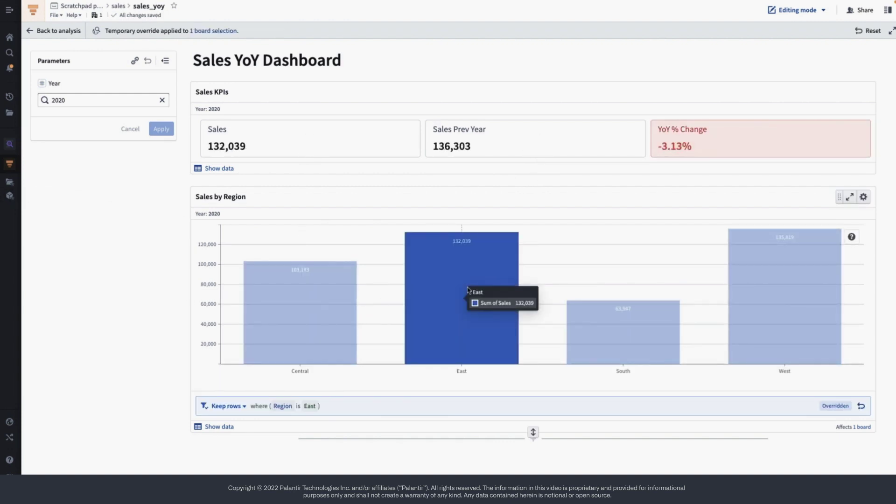
click(626, 326)
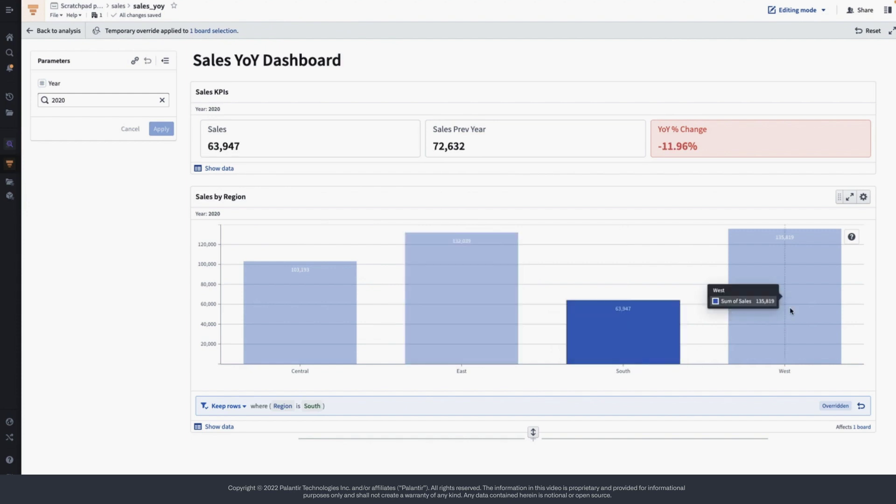
click(816, 296)
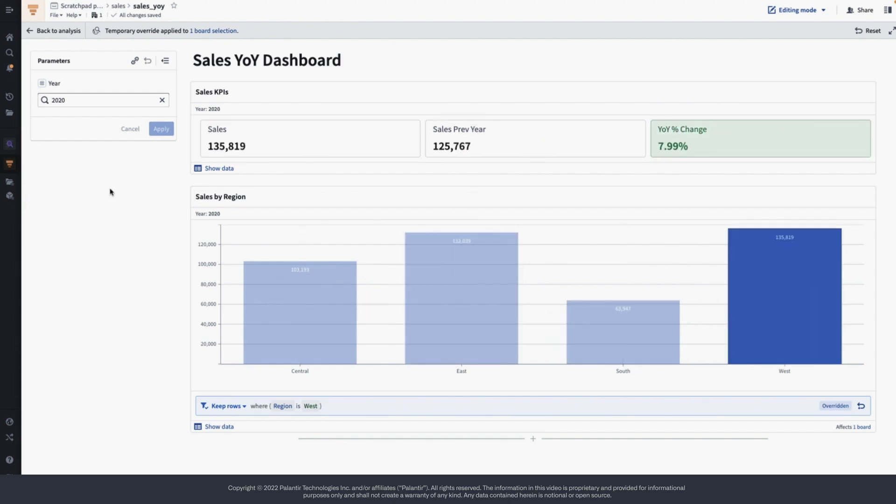
- Return to the analysis and add a Pivot Table board to the sales path below the calculation board
click(37, 31)
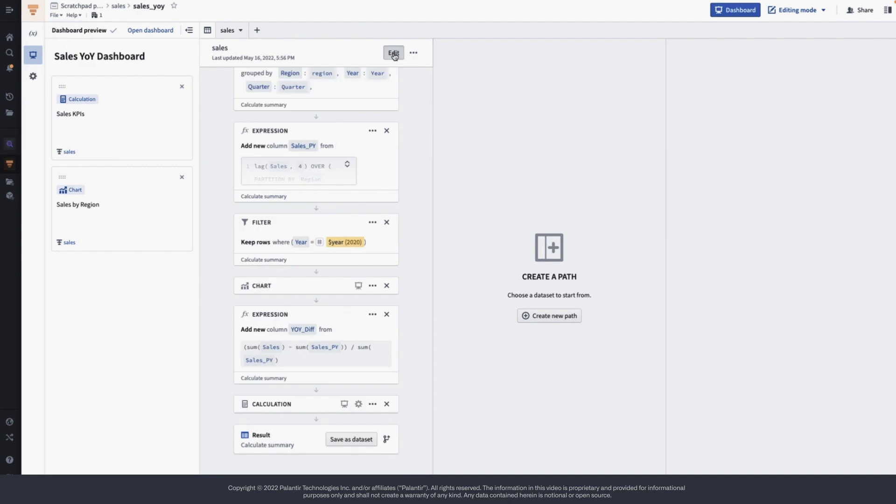
click(394, 53)
scroll(261, 138, down, 10)
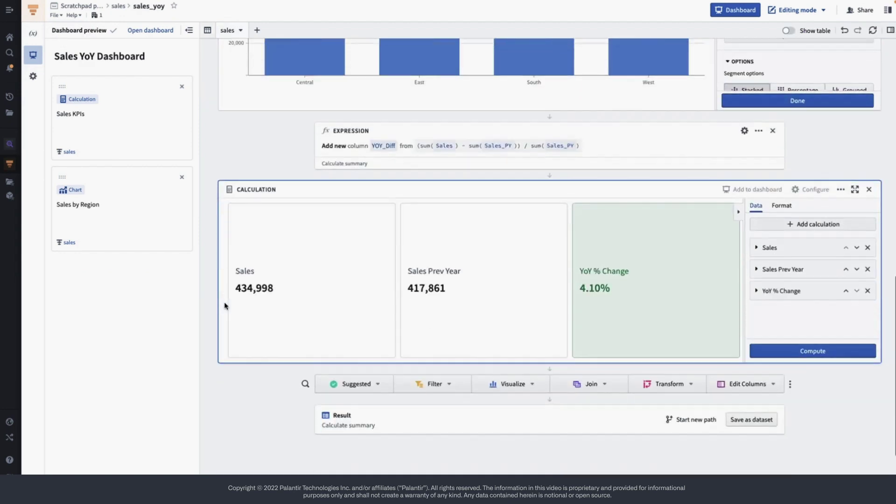
scroll(225, 305, down, 2)
click(374, 315)
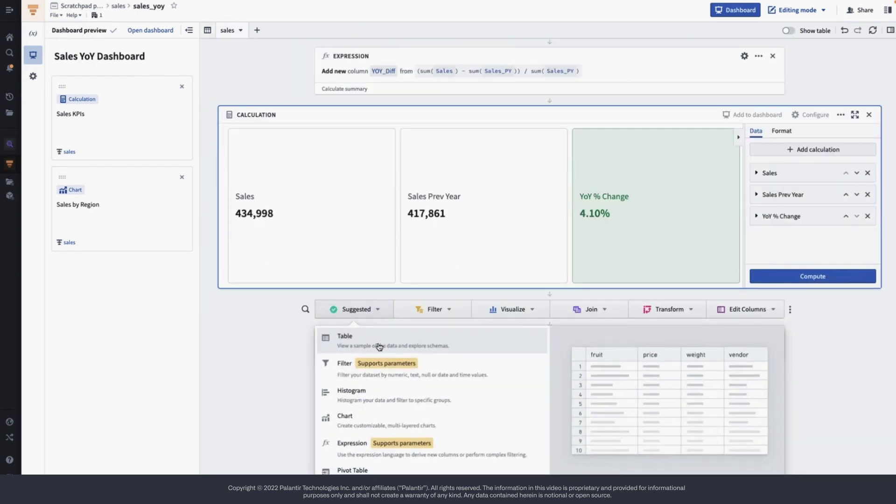
scroll(373, 412, down, 2)
click(355, 415)
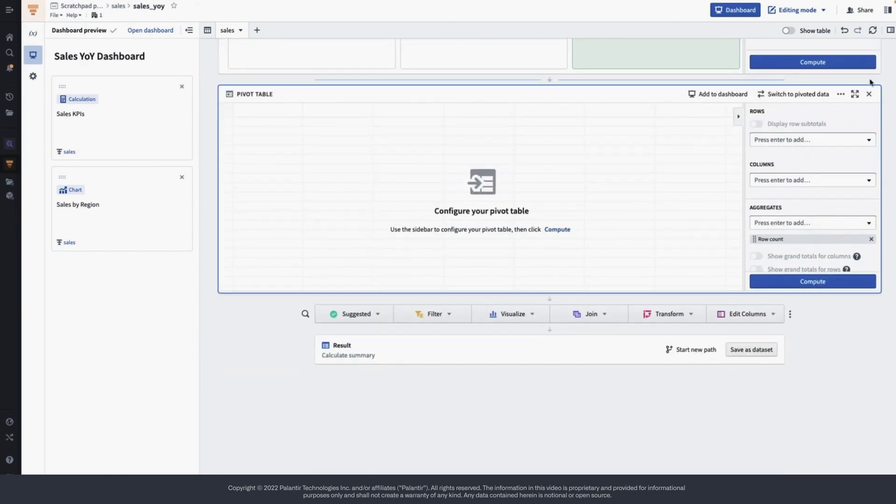
- Compute the pivot table with Region and Quarter rows, summed Sales and Sales_PY aggregates, no Row count, and row subtotals displayed
click(868, 142)
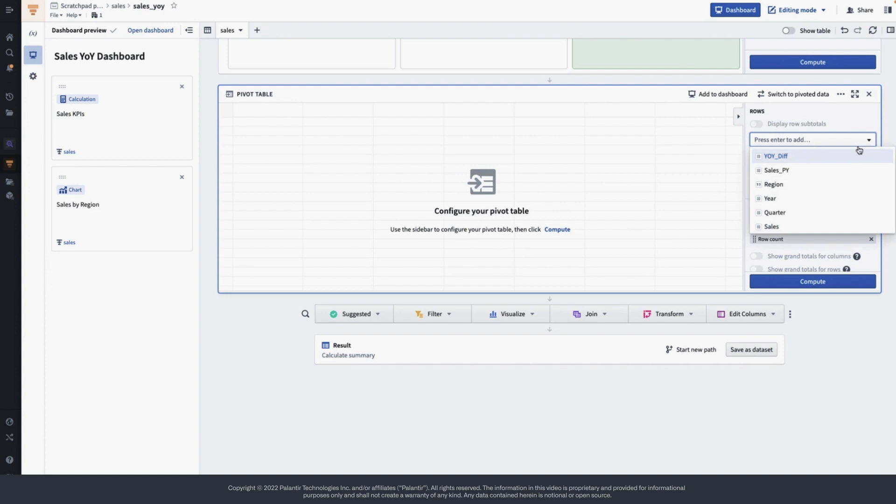
click(773, 185)
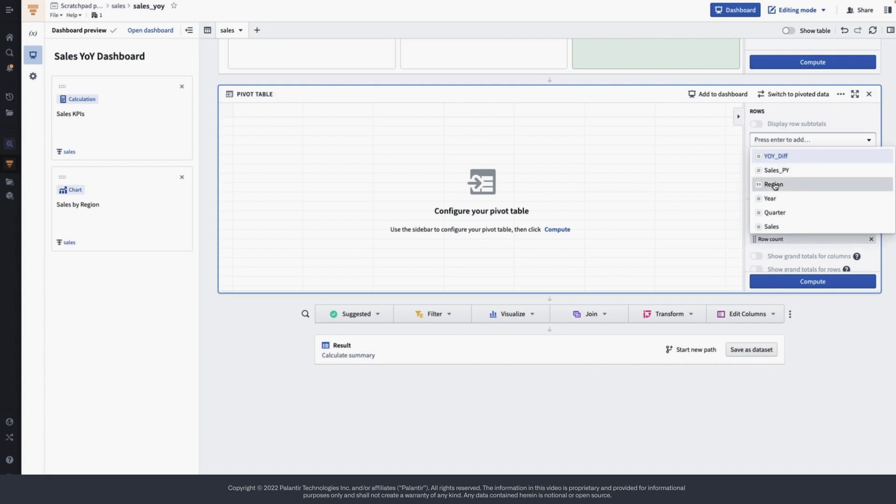
click(857, 231)
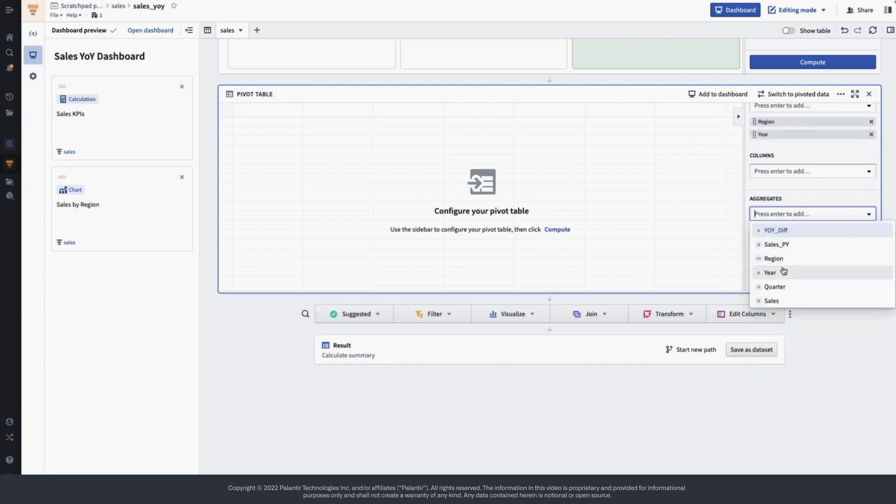
click(771, 300)
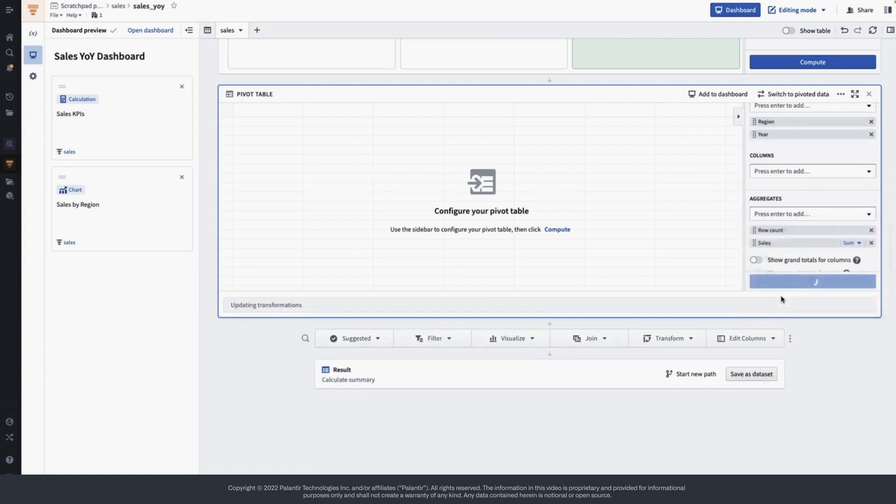
click(871, 230)
click(868, 215)
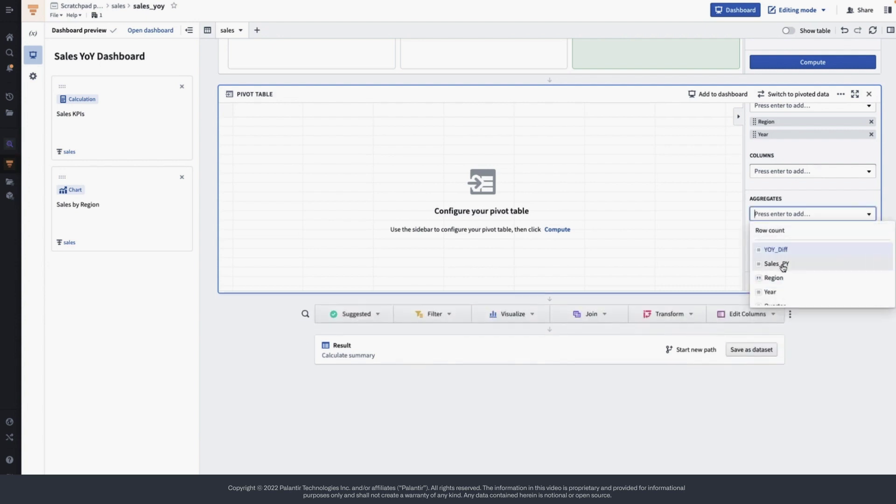
click(783, 264)
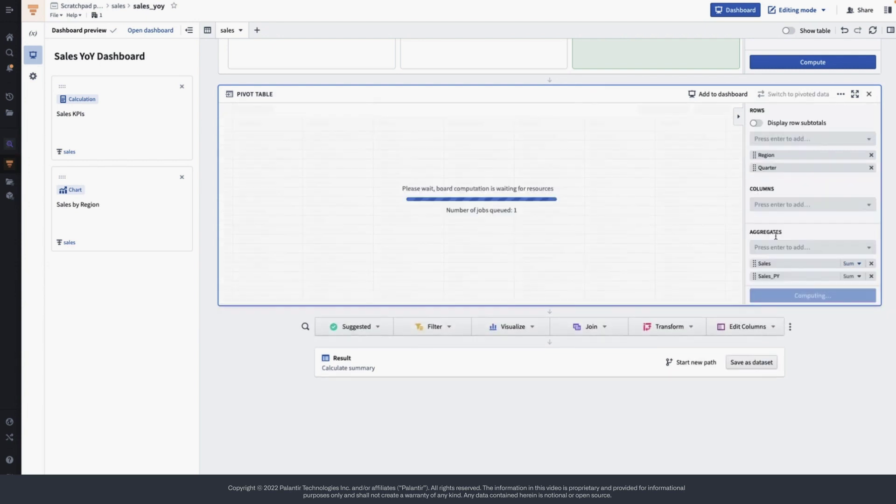
click(755, 124)
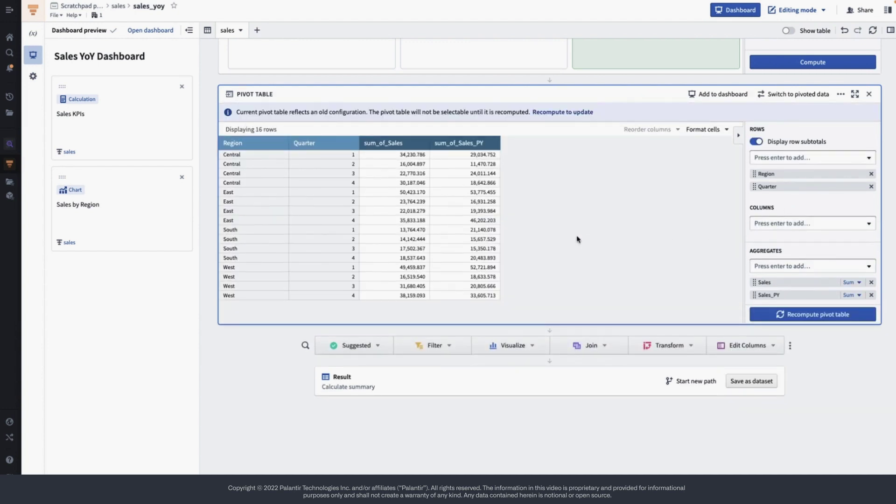
click(835, 315)
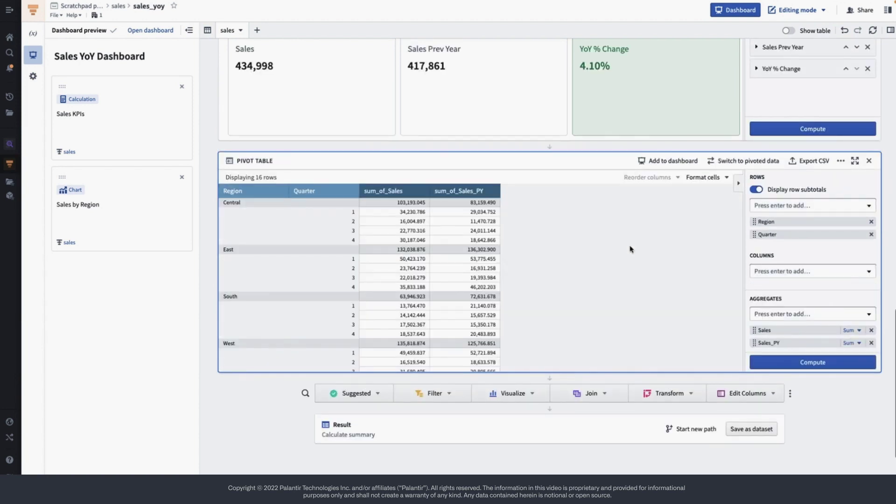
- Rename the pivot table's sum_of_Sales column to Sales, sum_of_Sales_PY to Sales Prev Yr, and Quarter to Qtr
double_click(389, 192)
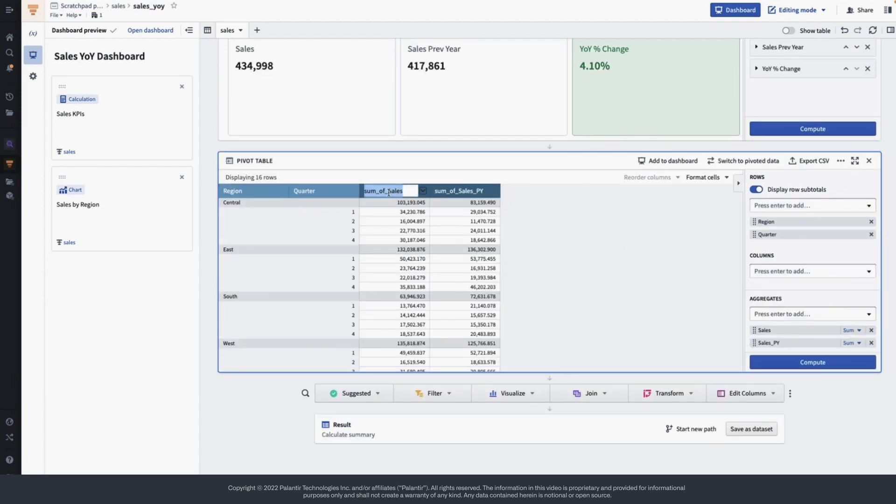
text(Sales)
key(Tab)
text(Sales Prev Yr)
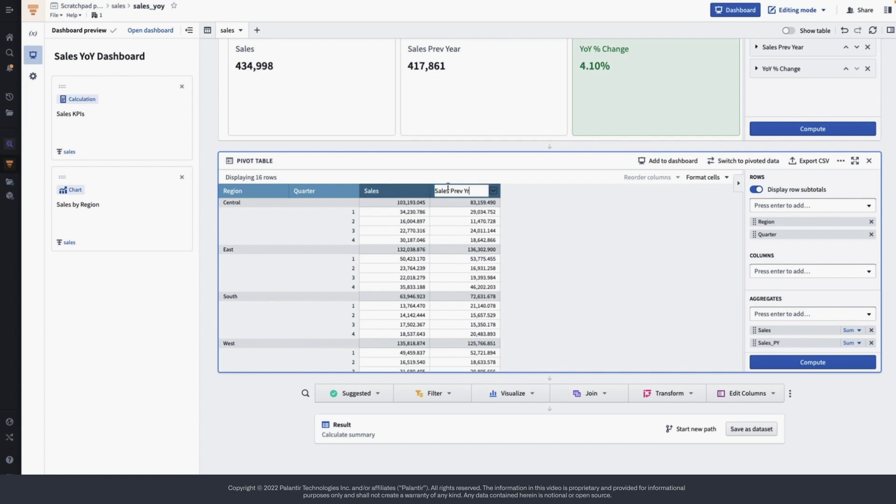
key(Return)
double_click(287, 195)
text(Qtr)
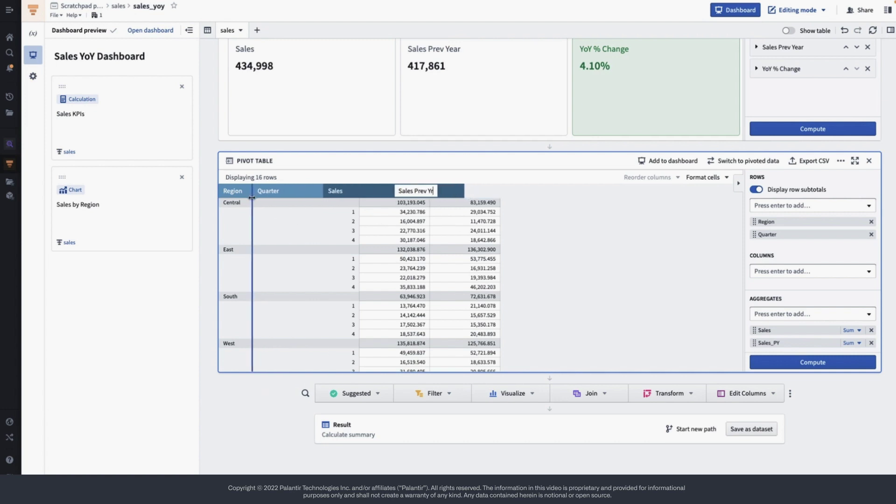
key(Return)
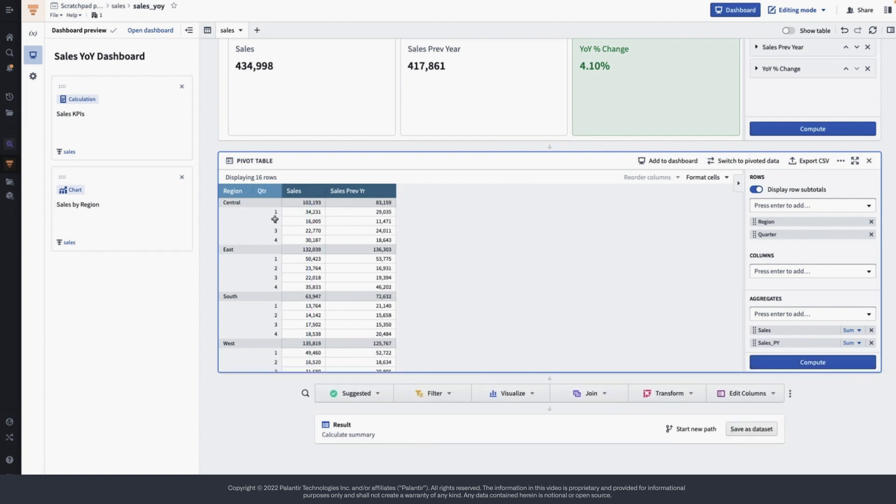
- Change the Quarter column expression to 'Q' || quarter("order_date") and recompute the pivot table
scroll(704, 174, up, 15)
click(744, 163)
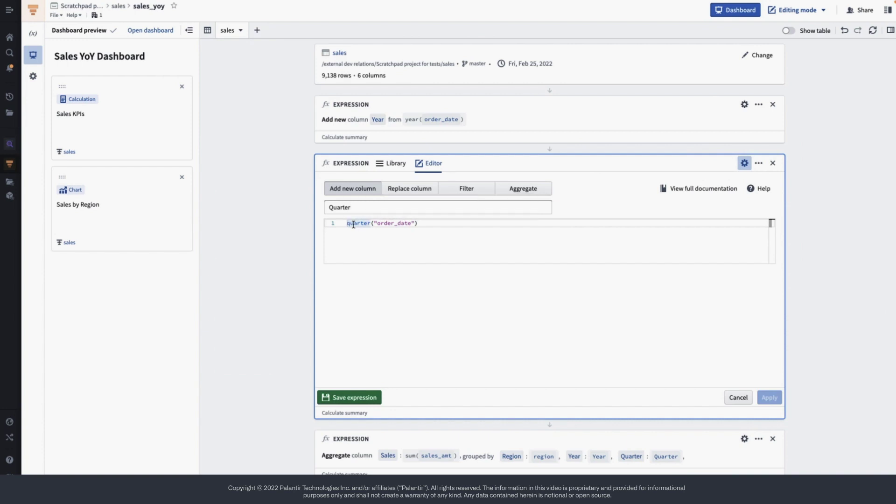
text('Q)
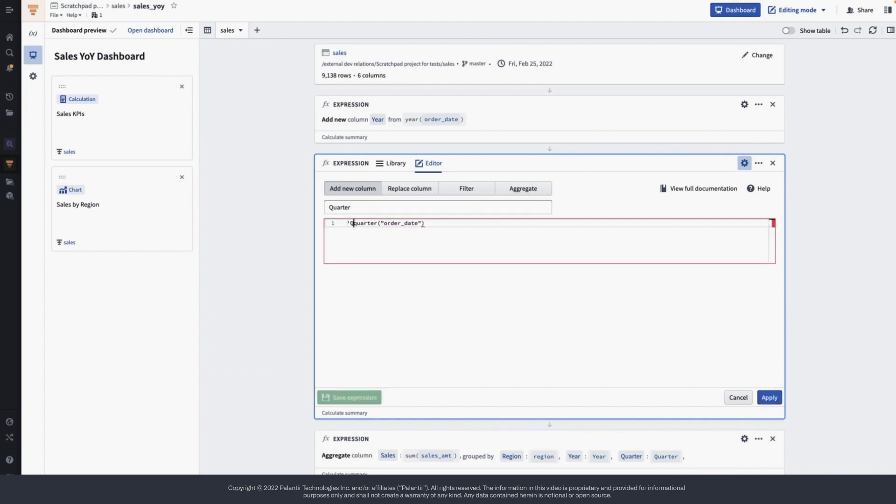
key(BackSpace)
key(BackSpace)
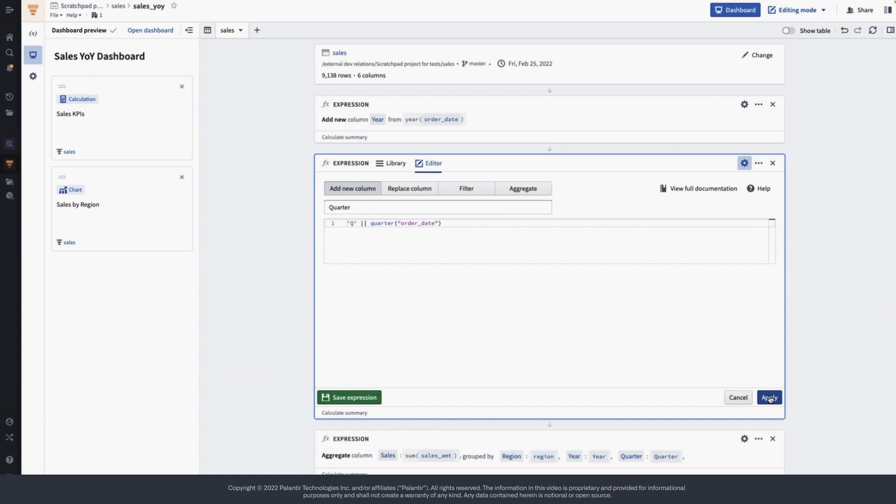
click(768, 397)
scroll(226, 172, down, 10)
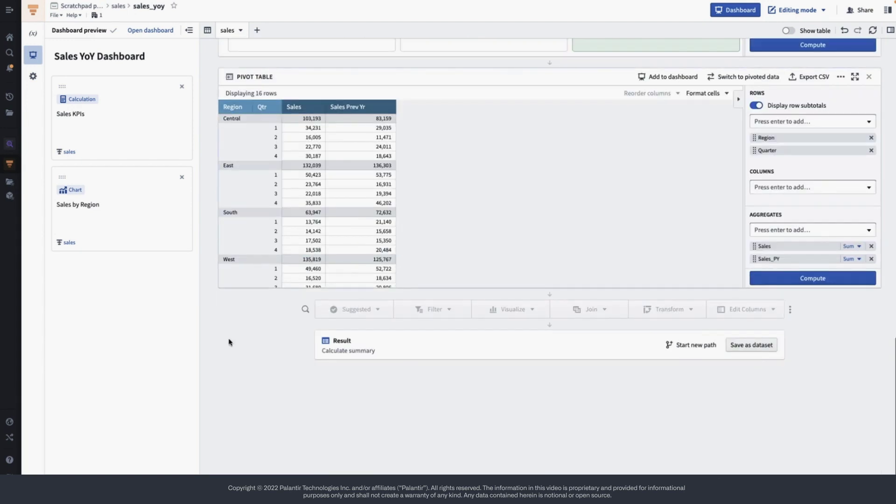
click(801, 277)
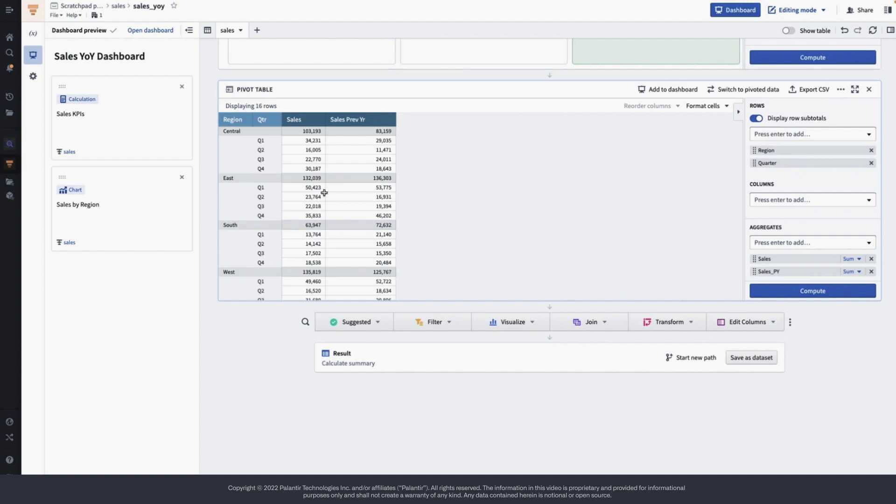
- Add the pivot table to the dashboard with the title Sales by Region/Qtr
click(669, 90)
text(Sales by Region/Qtr)
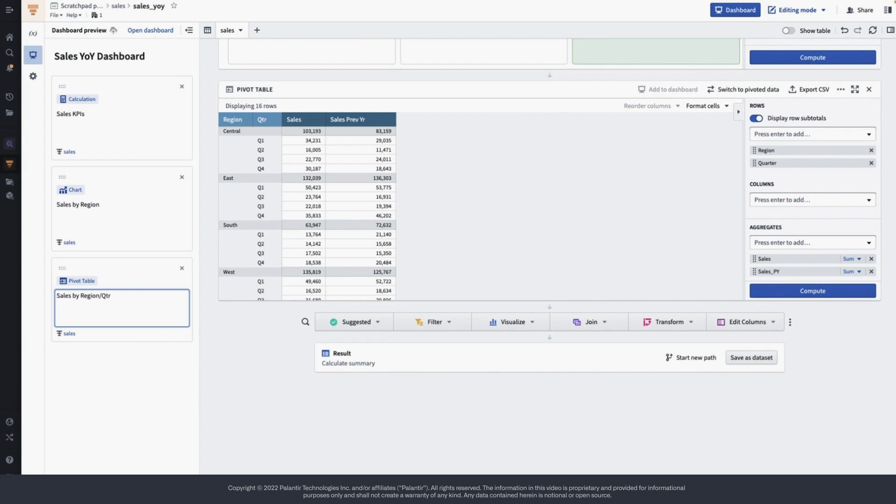
click(367, 442)
- Open the dashboard, place the Sales by Region/Qtr table beside the Sales by Region chart, and test it by selecting West
click(734, 9)
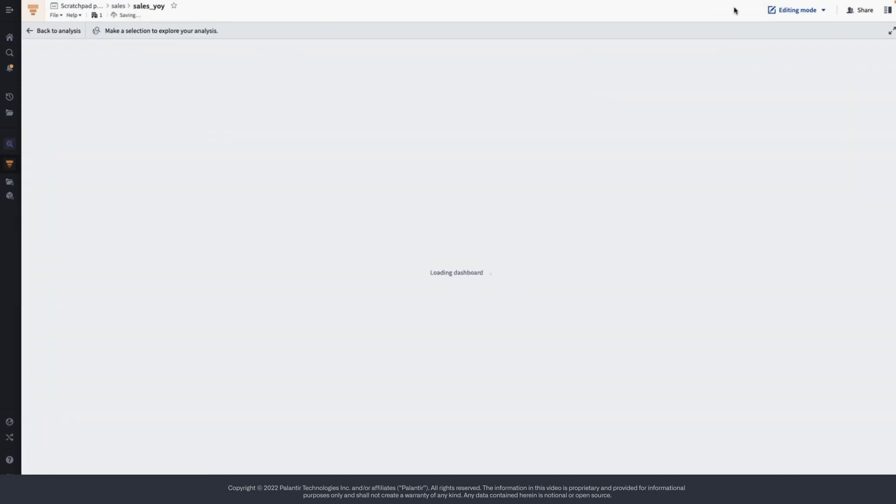
drag(838, 352, 842, 273)
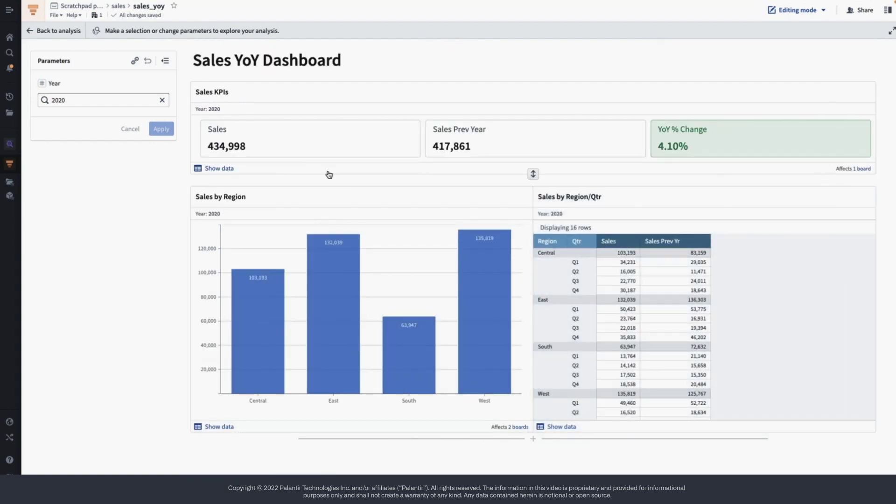
click(483, 257)
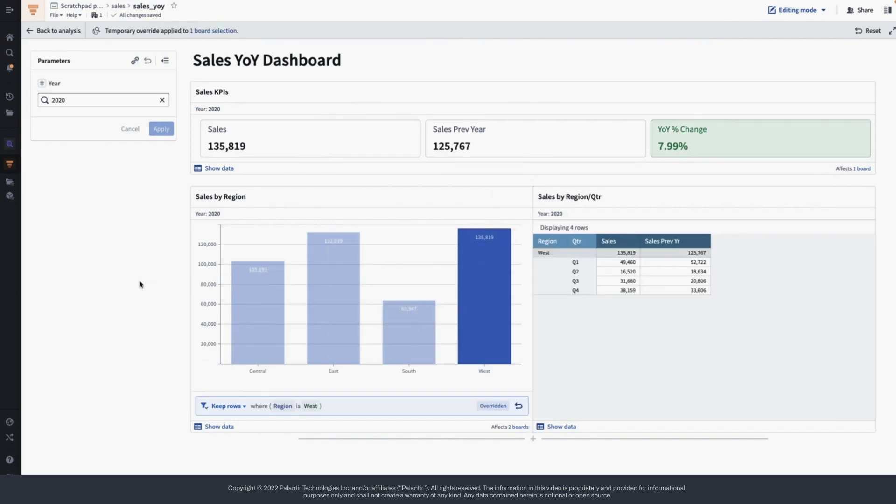
- Return to the analysis and add an Expression board in Aggregate mode below the pivot table of the sales path
click(40, 30)
click(391, 53)
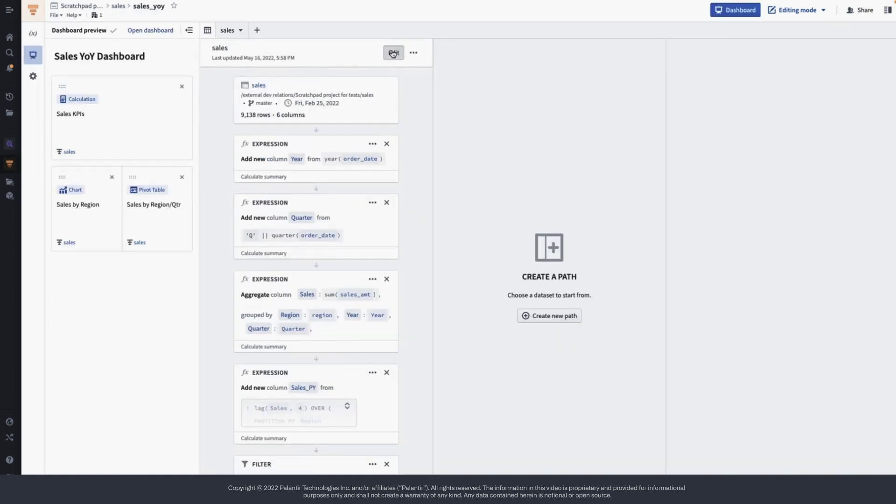
scroll(256, 182, down, 10)
click(370, 312)
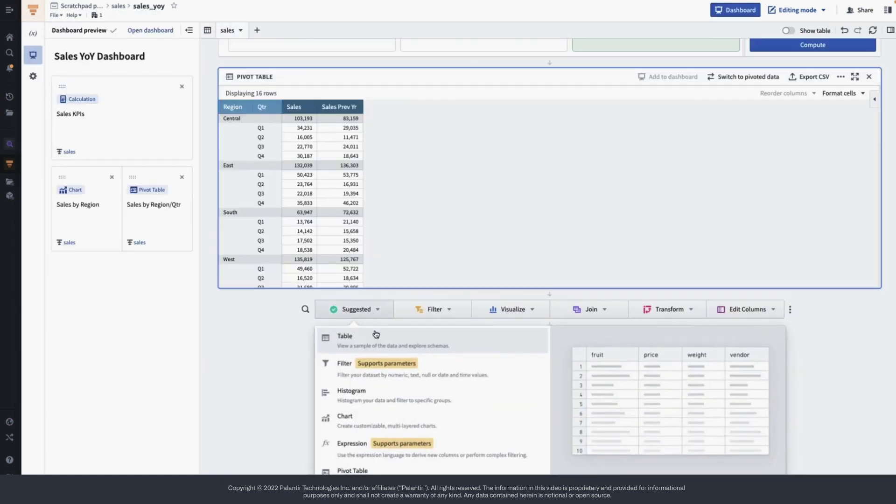
click(383, 446)
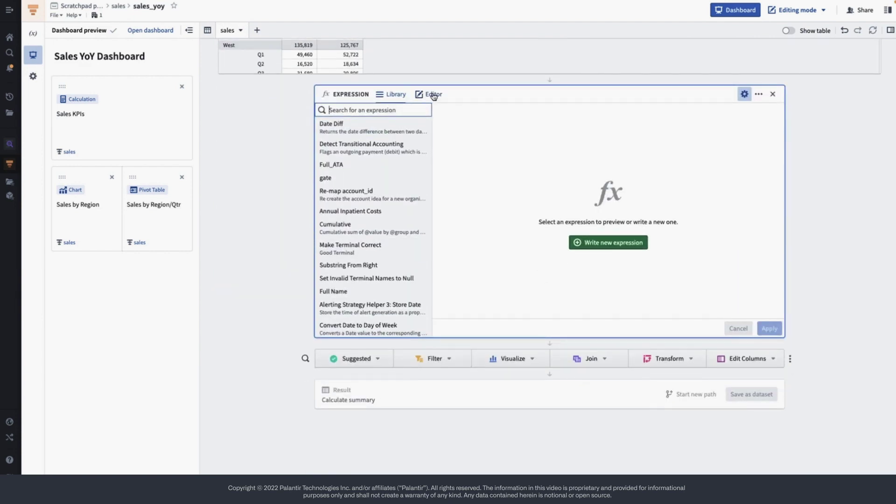
click(432, 96)
click(524, 122)
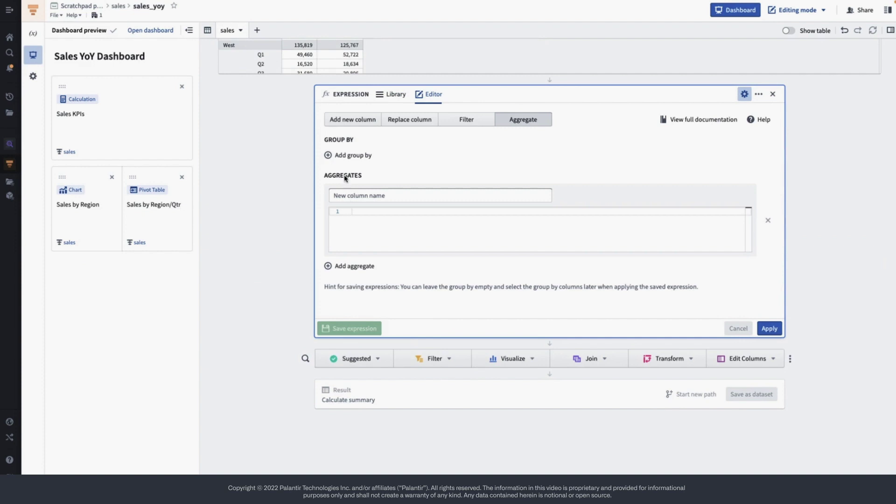
- Group the aggregate expression by Year and Quarter
click(346, 155)
click(372, 161)
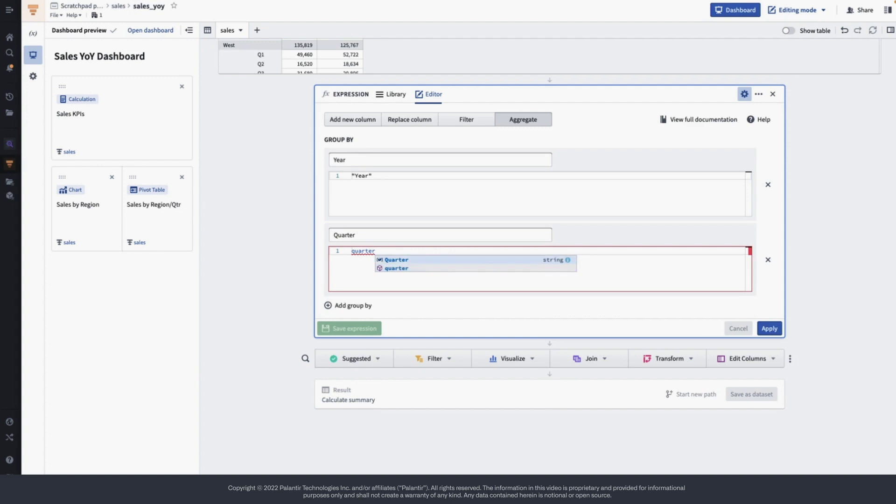
key(Return)
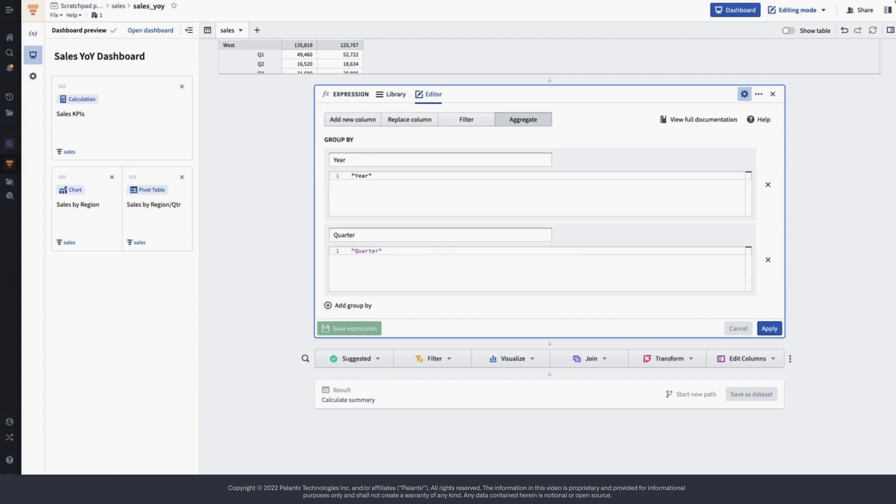
- Define the aggregates Sales as sum("Sales") and Sales_PY as sum("Sales_PY"), and apply the expression
scroll(501, 288, down, 3)
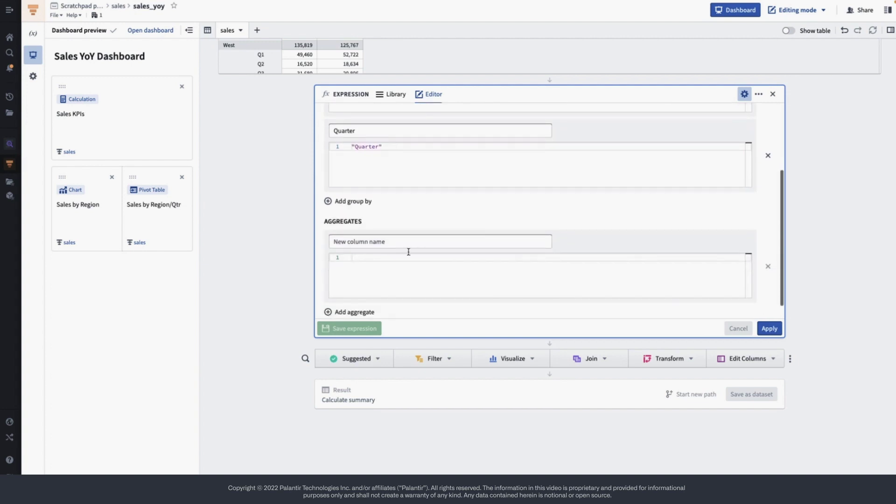
click(361, 243)
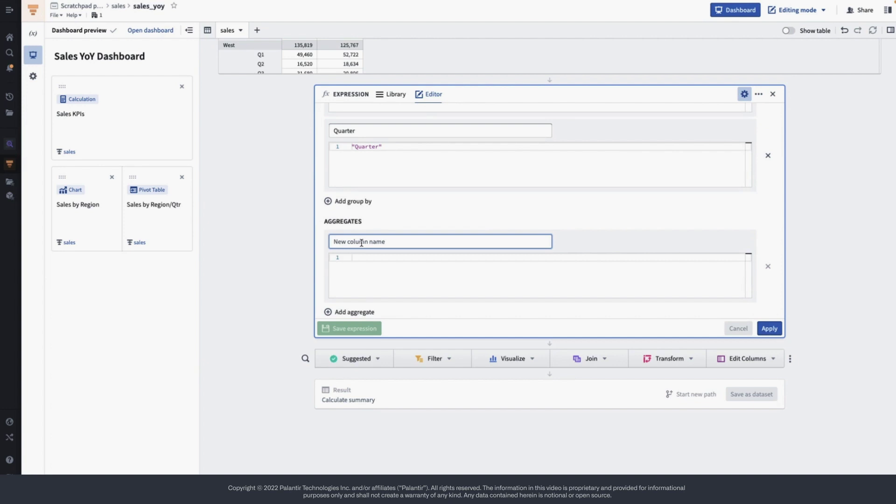
text(Sal)
text(es)
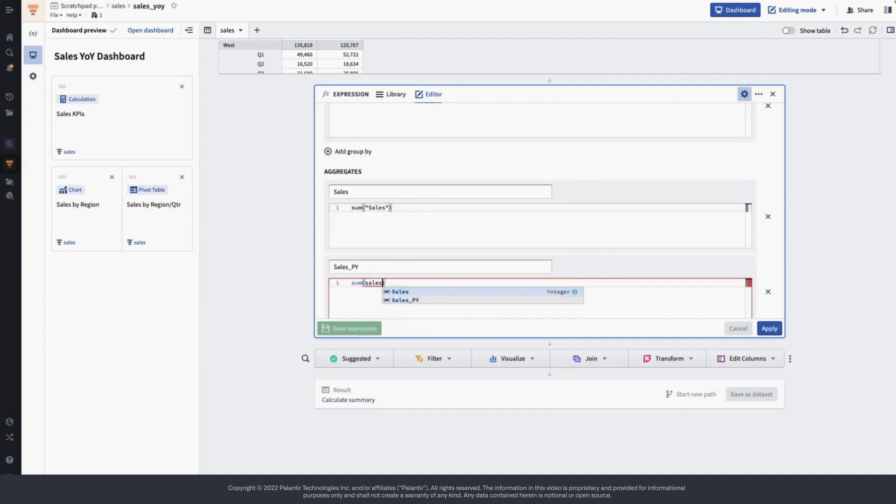
key(Down)
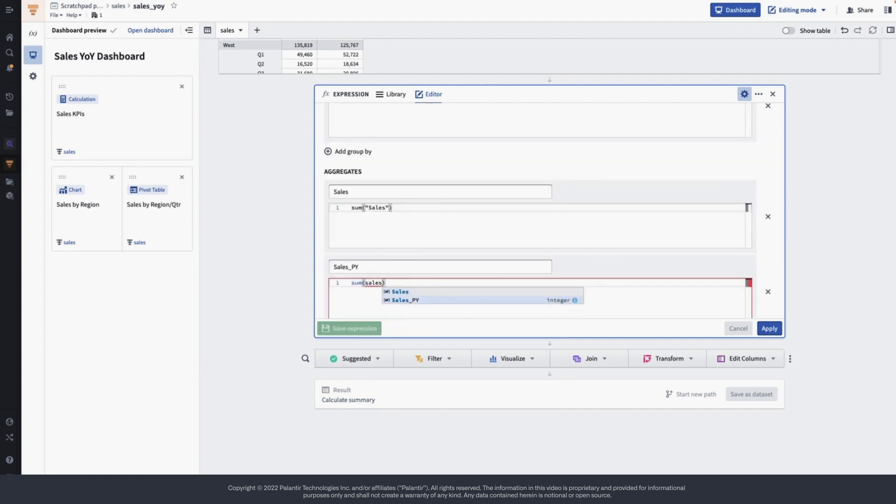
key(Return)
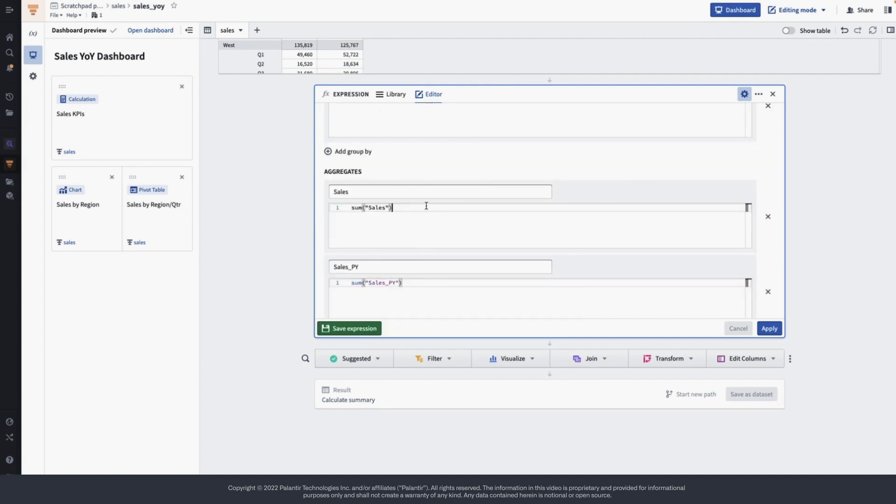
click(768, 328)
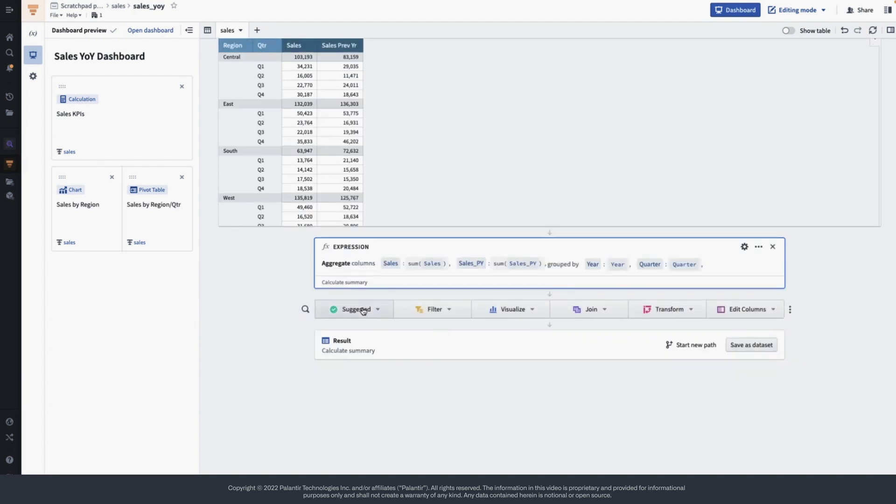
- Preview the aggregated quarterly rows in a temporary Table board and remove that board again
click(363, 310)
click(352, 339)
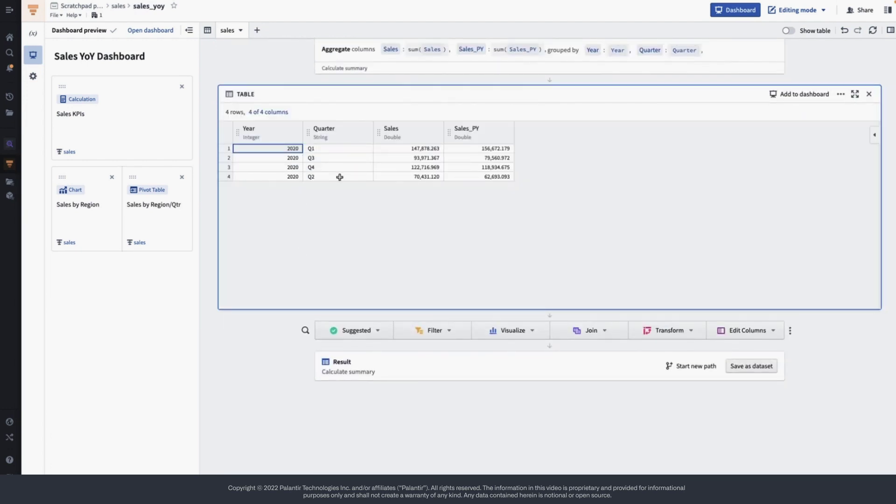
click(867, 94)
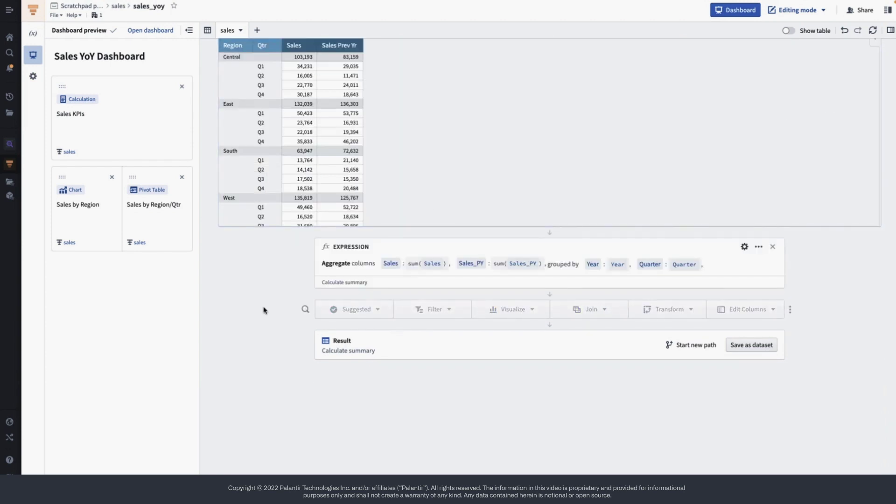
- Add an Expression board that creates the column yoy_%_change from ("Sales" - "Sales_PY") / "Sales_PY"
click(356, 309)
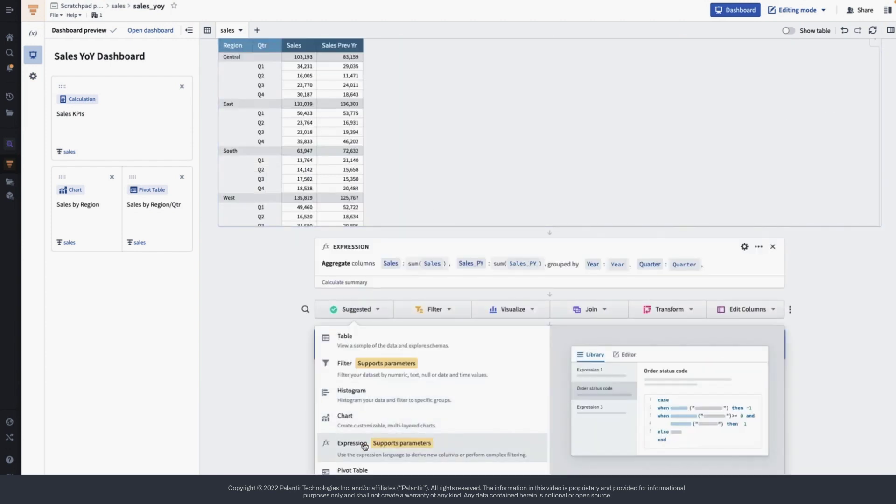
click(362, 444)
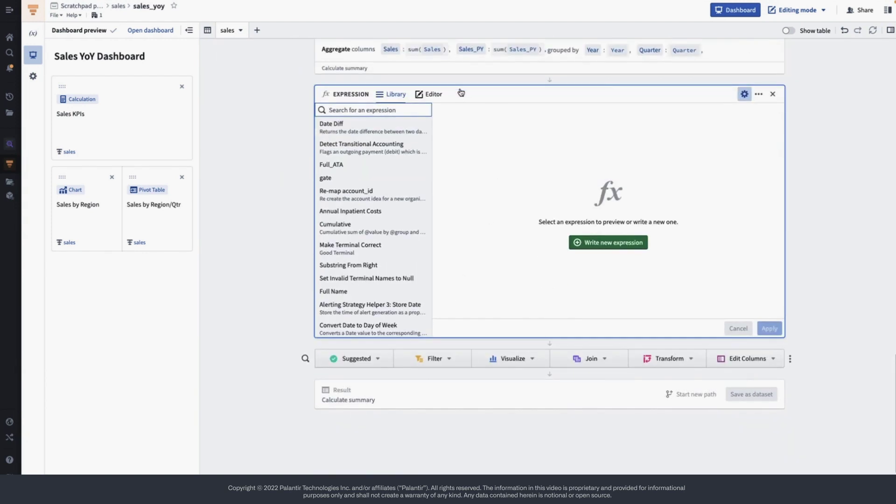
click(433, 94)
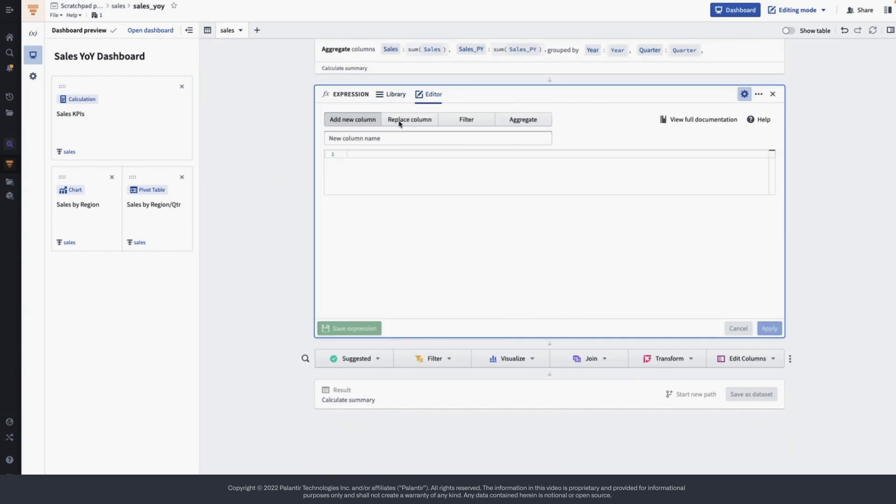
click(403, 138)
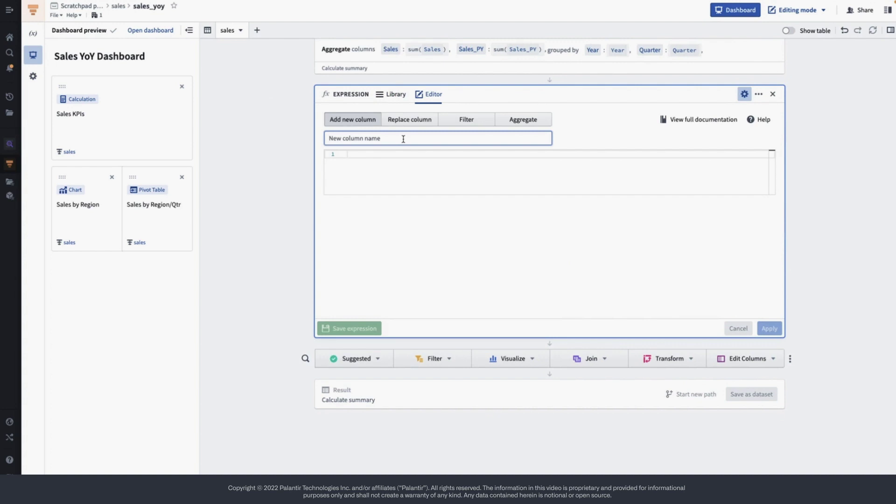
text(yoy_%_change)
key(Tab)
text(("Sales" - "Sales_PY") / "Sales_PY")
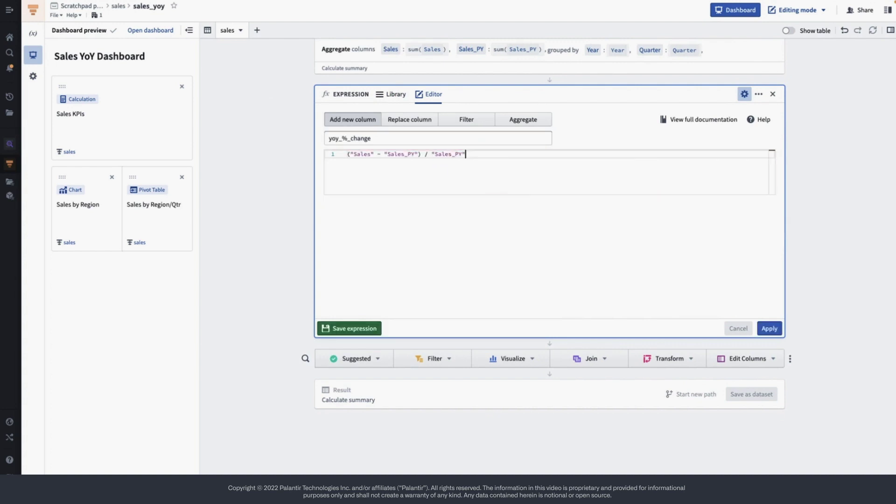
click(769, 328)
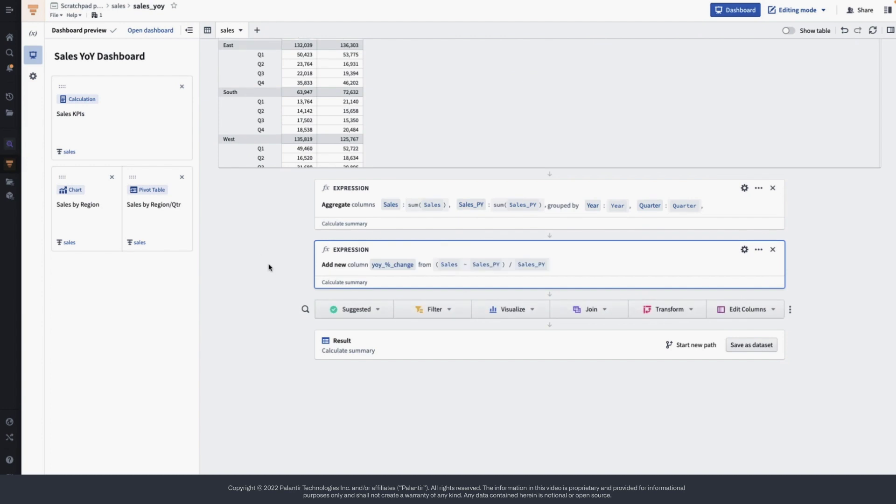
- Add a Chart board after the yoy_%_change expression, with Quarter on the x-axis and Sum of Sales as the first series
click(374, 309)
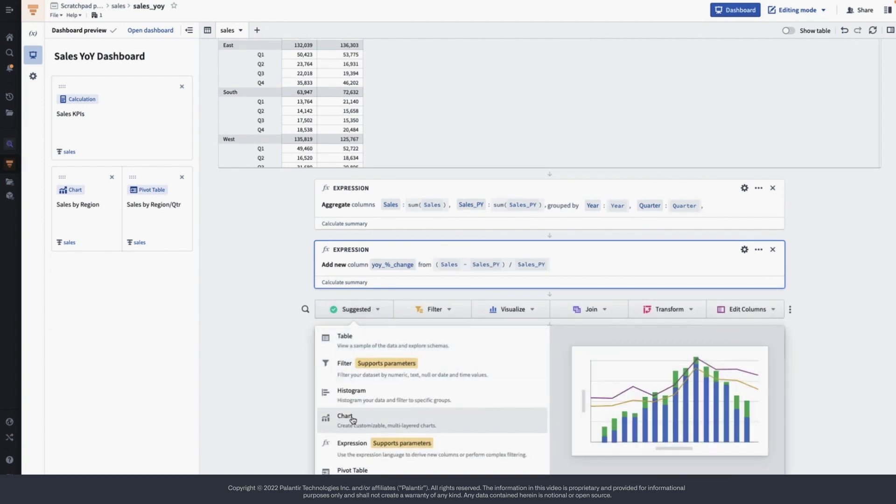
click(352, 419)
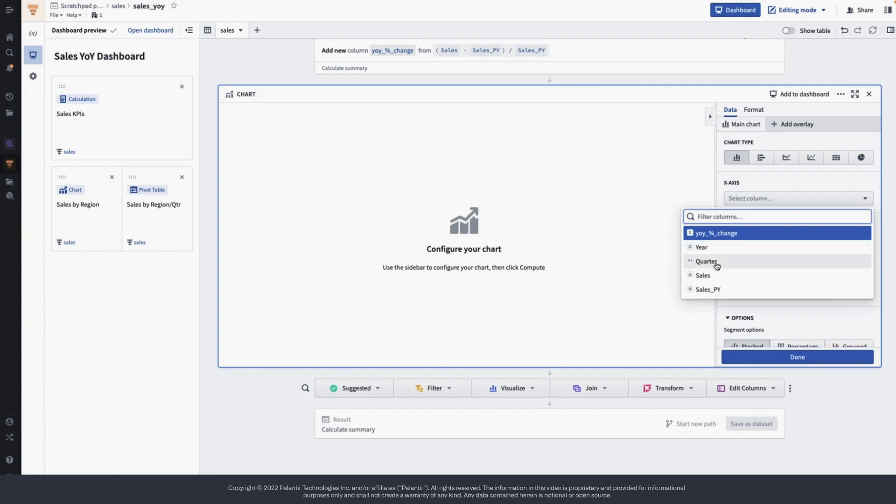
click(716, 262)
click(842, 263)
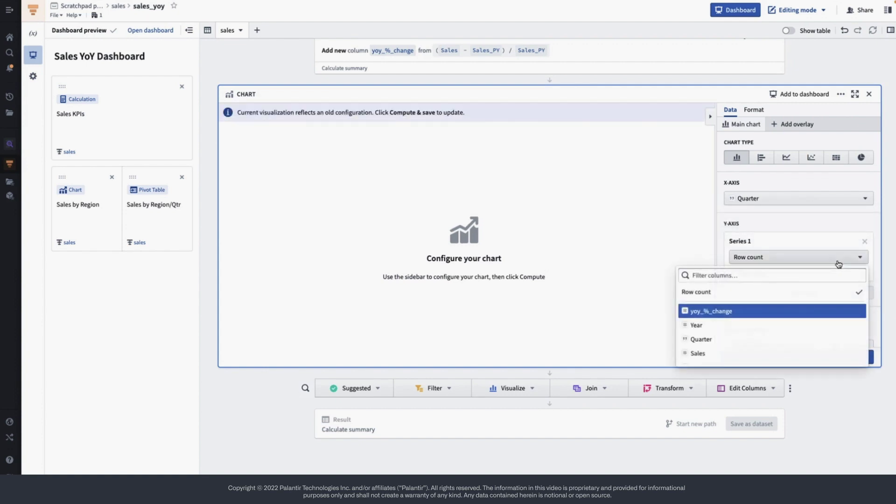
click(710, 354)
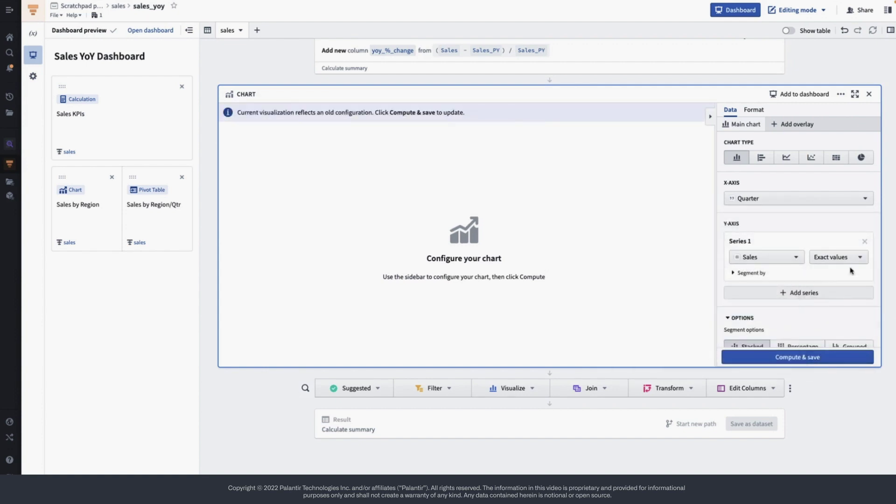
click(839, 257)
scroll(826, 305, down, 1)
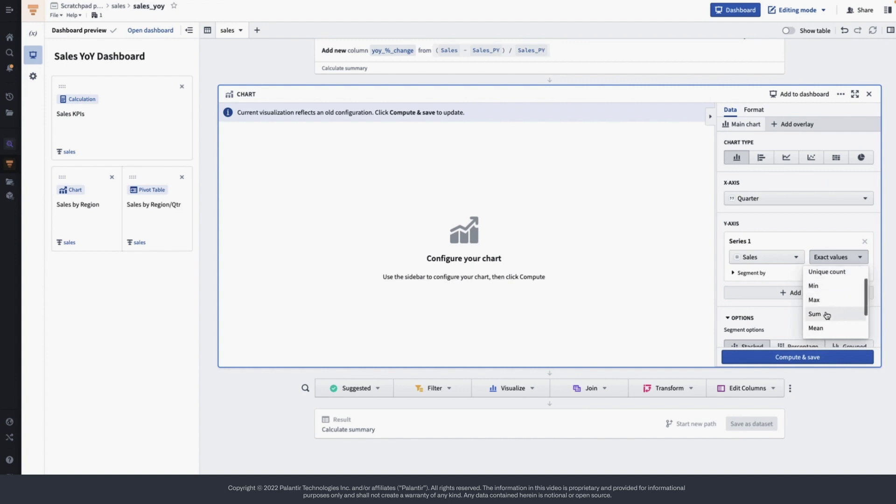
click(826, 315)
- Add a second y-axis series to the chart that plots the Sum of Sales_PY
click(786, 293)
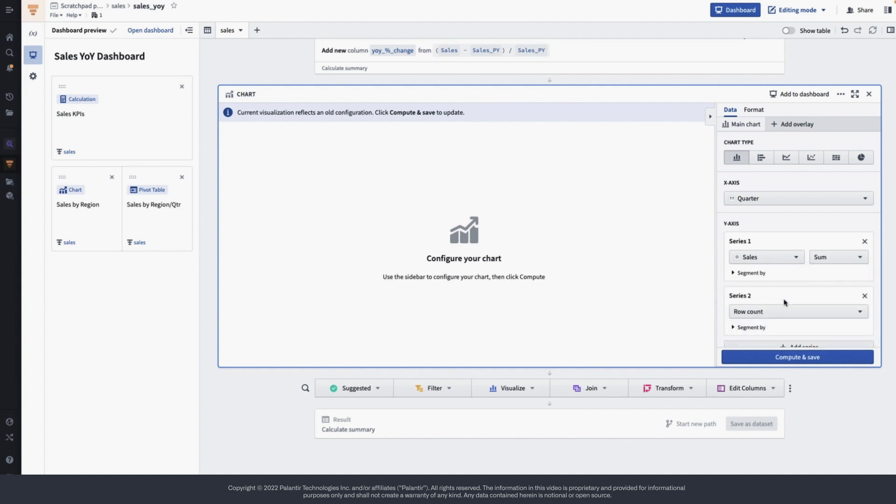
click(784, 311)
scroll(720, 410, down, 1)
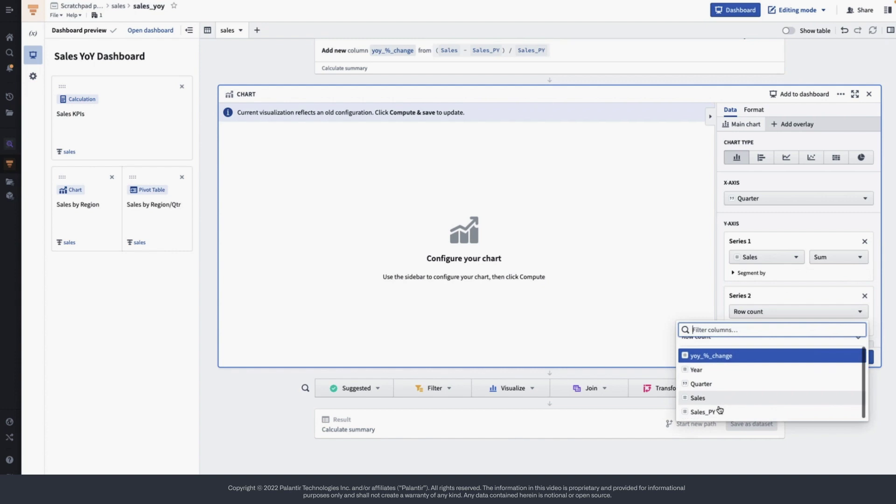
click(713, 408)
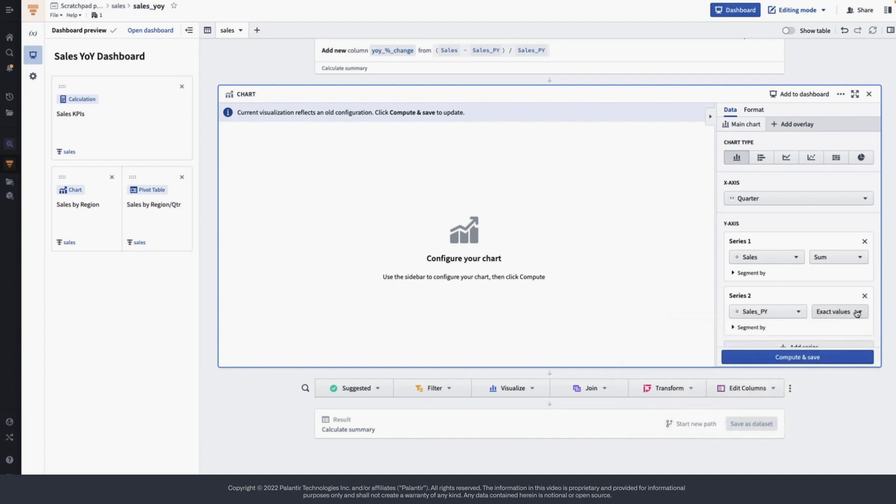
click(857, 311)
scroll(815, 295, down, 1)
click(804, 301)
- Add a line chart overlay that plots yoy_%_change on a new axis
click(793, 125)
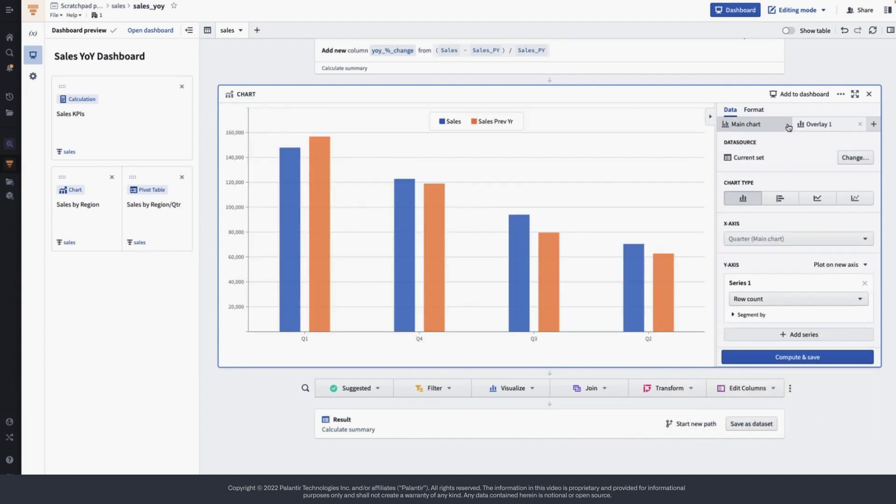
click(813, 199)
scroll(825, 248, down, 3)
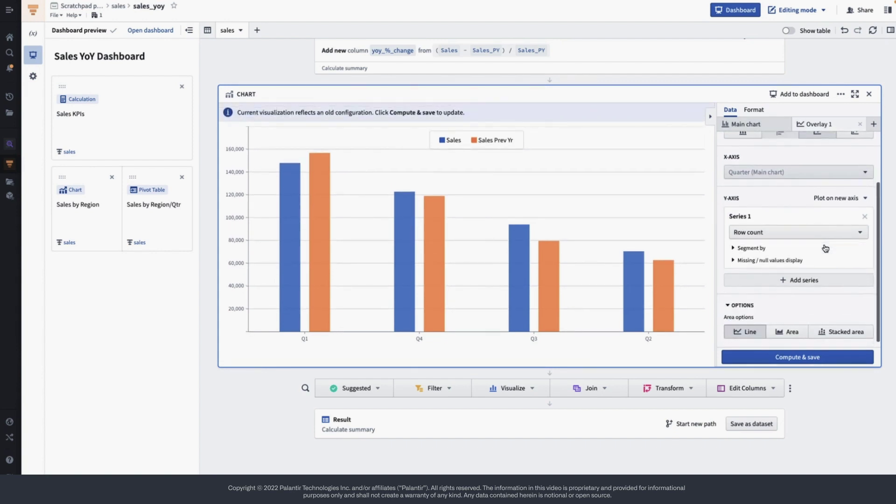
click(828, 228)
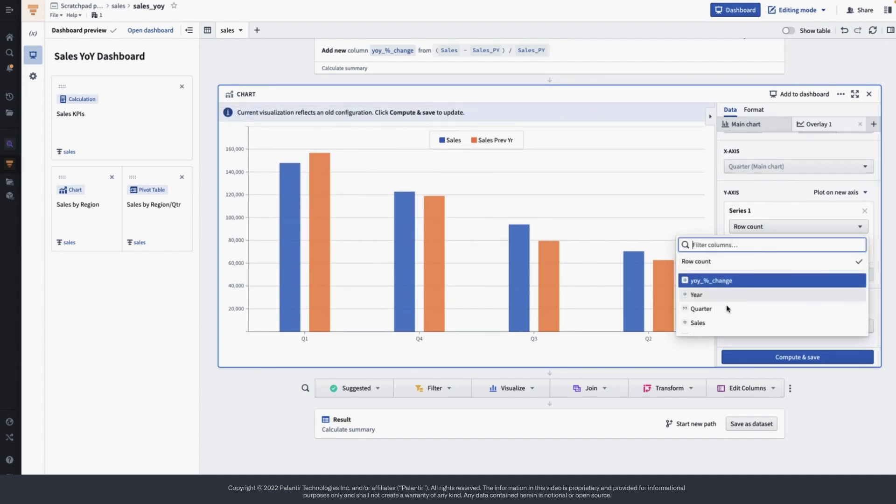
click(720, 280)
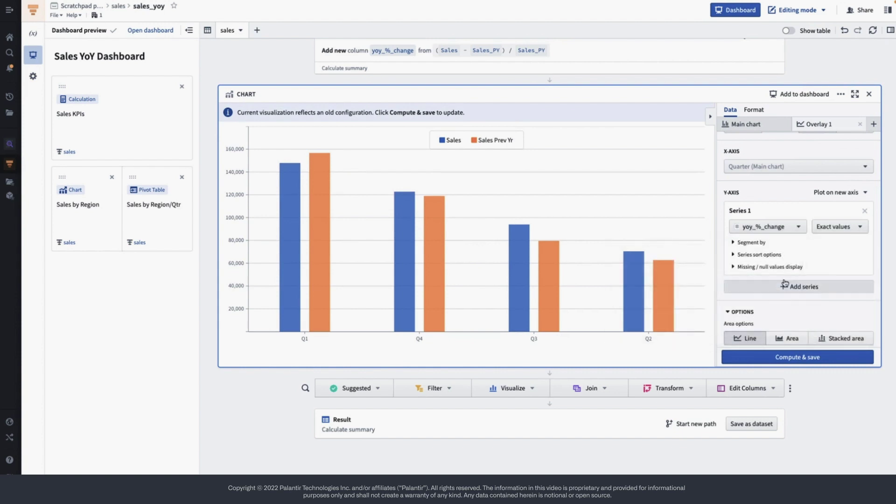
- Format the overlay's y-axis numbers as percentages, and compute and save the chart
click(758, 111)
scroll(834, 190, up, 2)
scroll(863, 228, down, 3)
scroll(840, 280, down, 1)
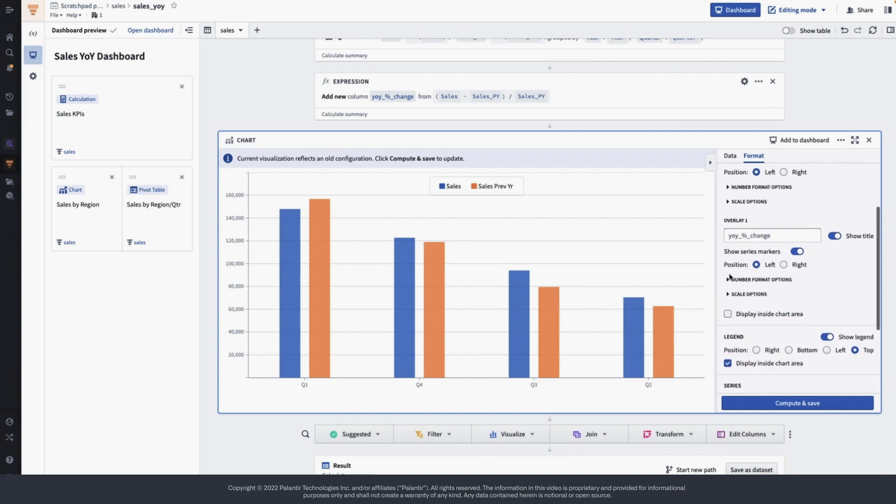
click(730, 283)
scroll(732, 288, down, 2)
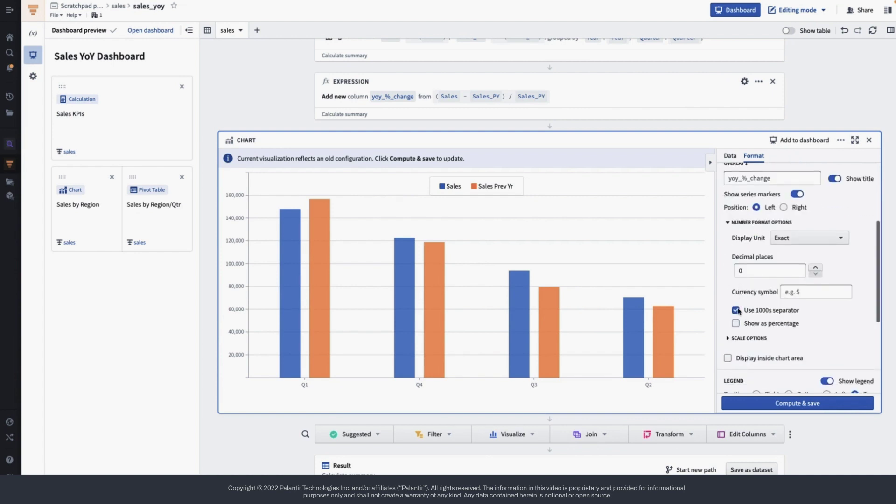
scroll(839, 327, up, 5)
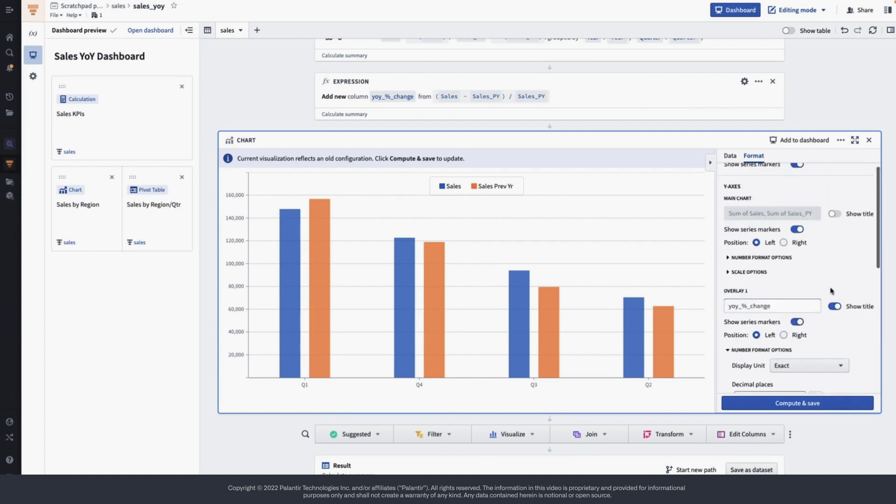
click(798, 403)
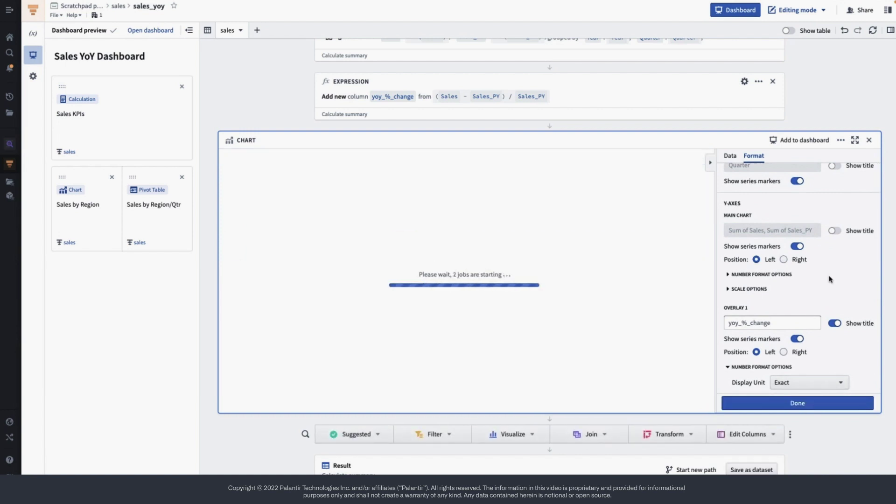
- Recolor the overlay line dark red and rename its series YOY % Change
scroll(830, 279, down, 5)
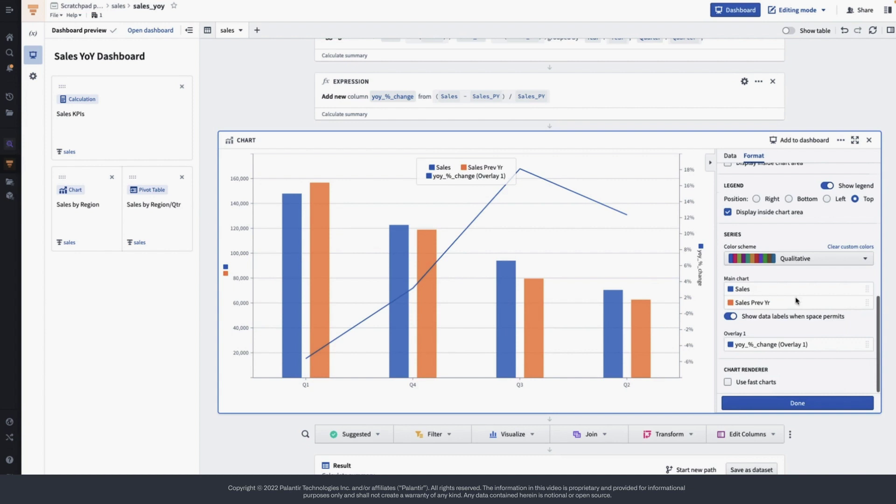
click(730, 345)
click(757, 300)
click(765, 344)
text(YOY % Change)
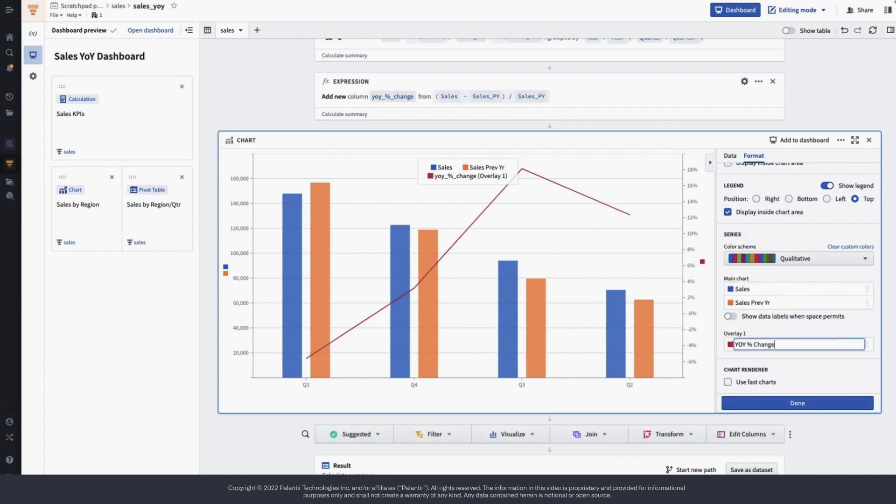
key(Return)
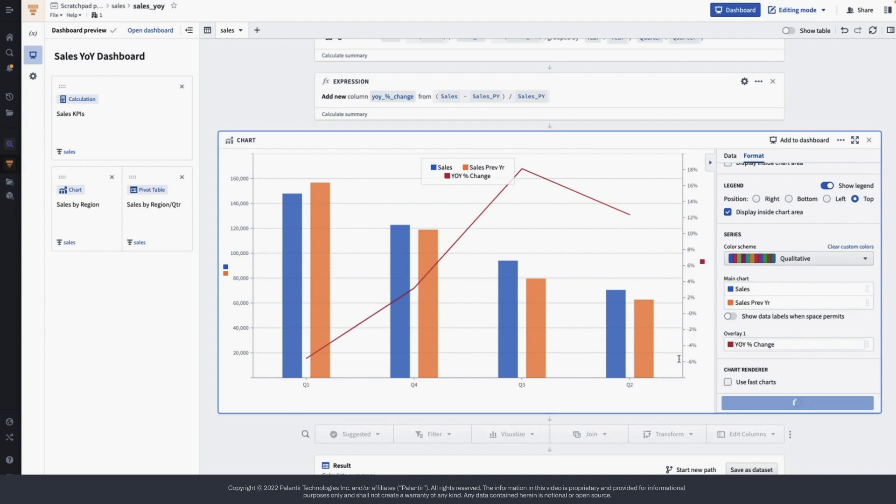
- Add the chart to the dashboard as Sales Comparison (YOY) and place it between Sales by Region and Sales by Region/Qtr
click(799, 140)
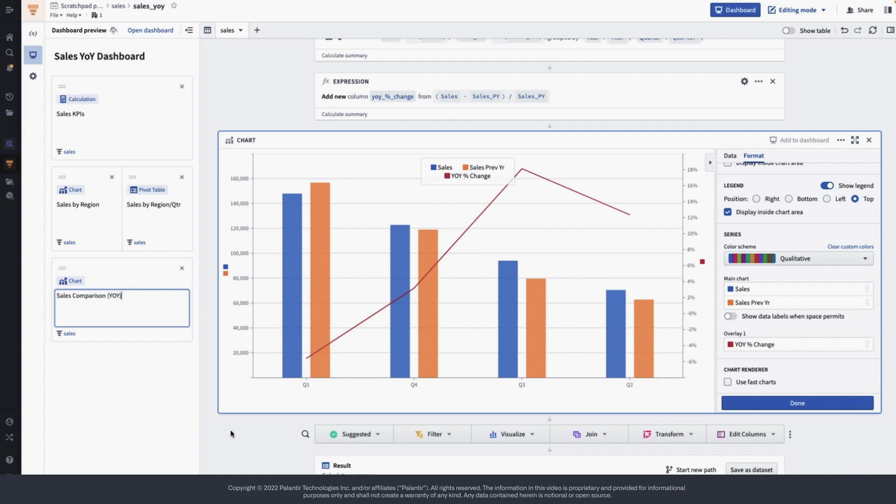
click(736, 10)
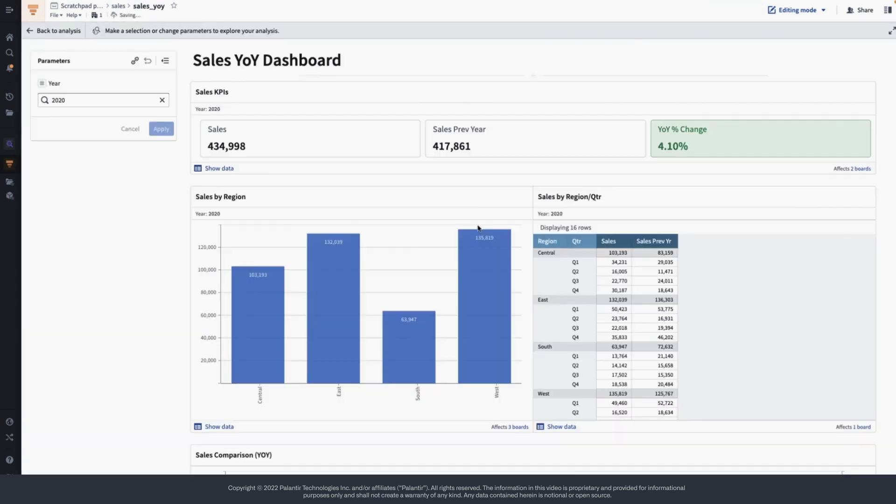
scroll(179, 375, down, 2)
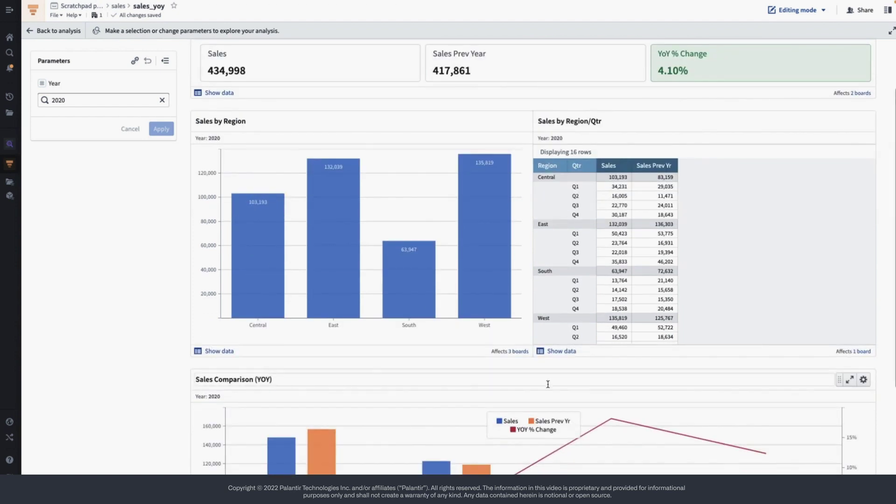
drag(838, 379, 533, 219)
click(633, 196)
click(583, 232)
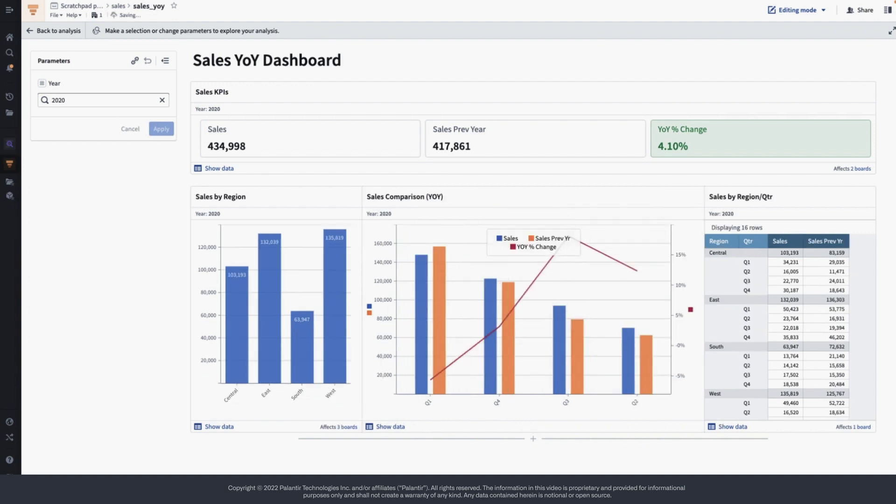
- Filter the dashboard through the Sales by Region chart by Central, East and West in turn
click(237, 298)
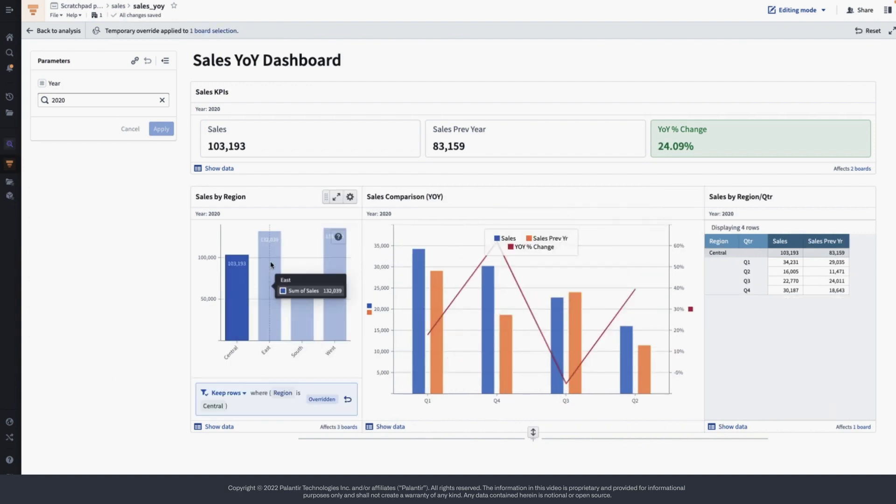
click(271, 265)
click(335, 253)
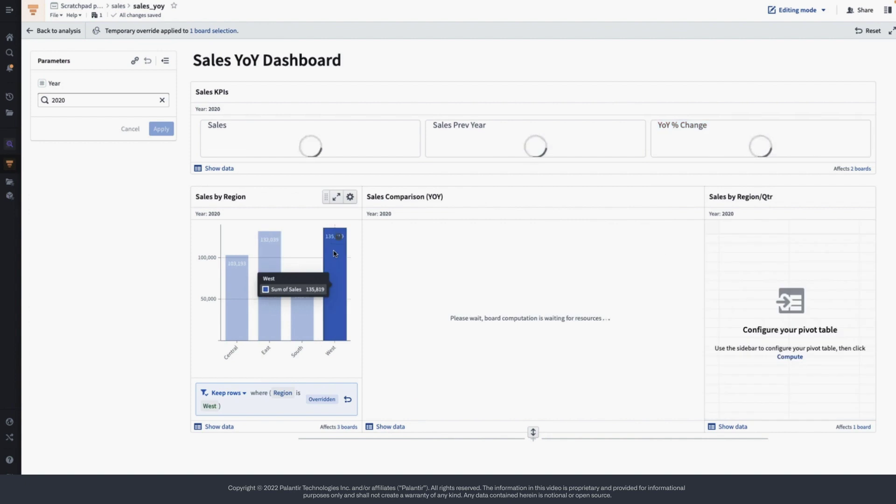
- Set the dashboard's Year parameter to 2019 and apply it
click(69, 101)
click(65, 115)
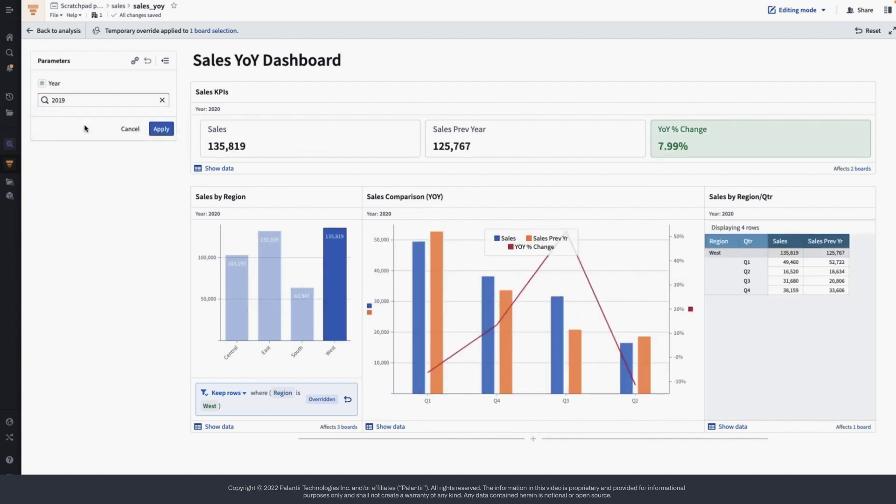
click(161, 129)
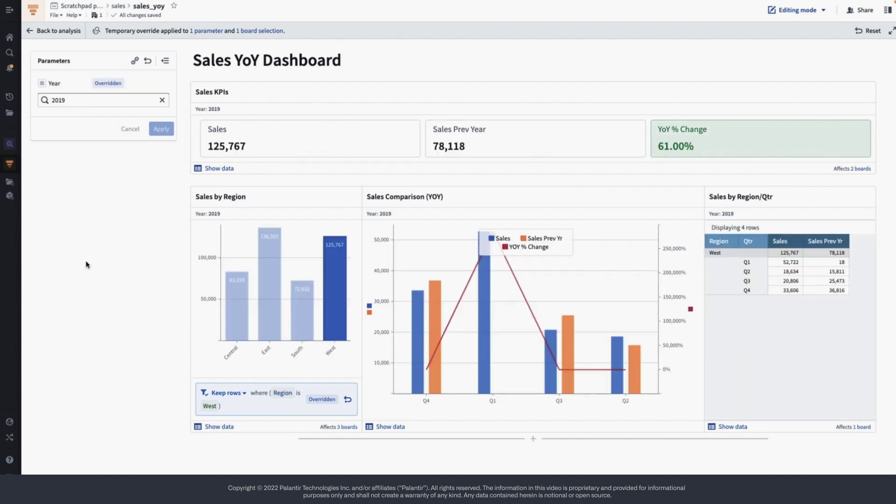